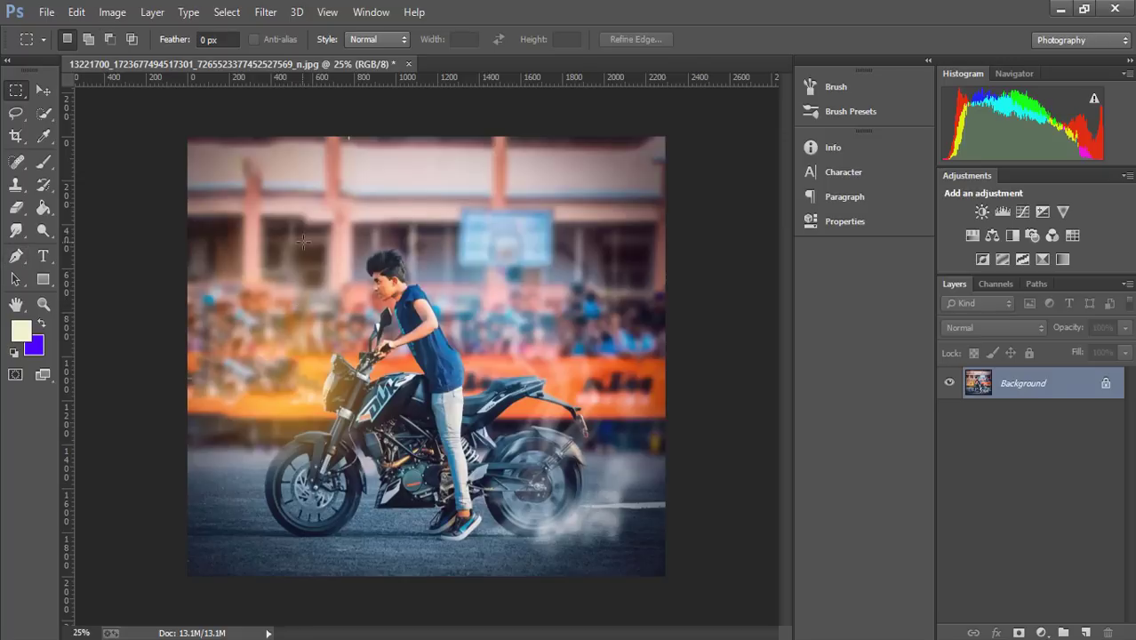
Select the Pen tool and zoom in to 100% on the front wheel
{"action": "left_click", "coordinate": [16, 256]}
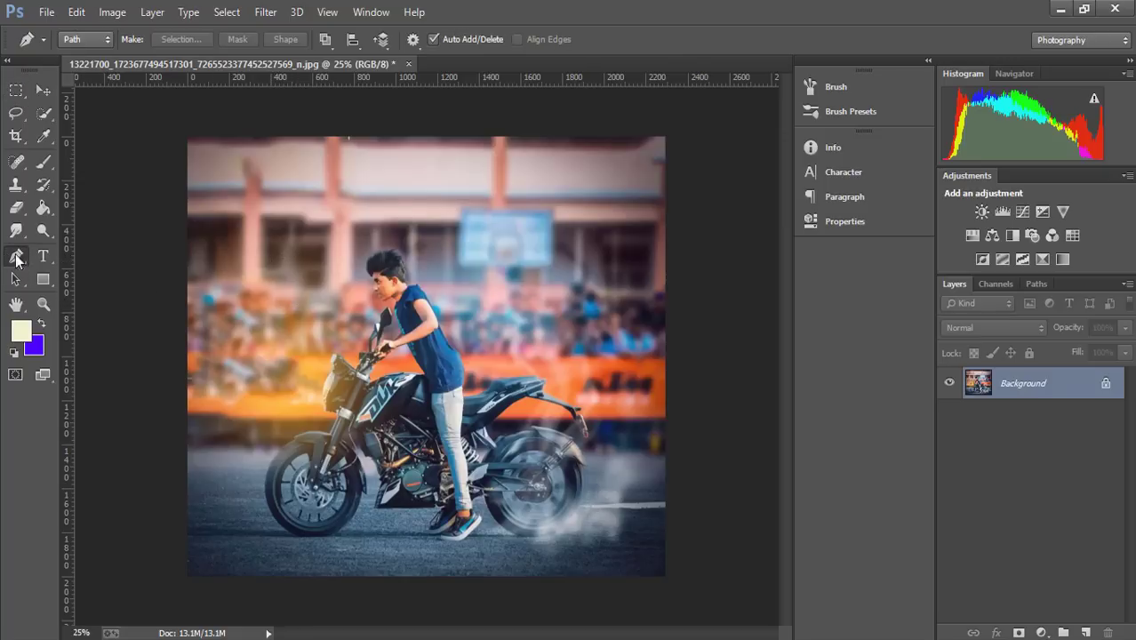
{"action": "key", "text": "ctrl+plus"}
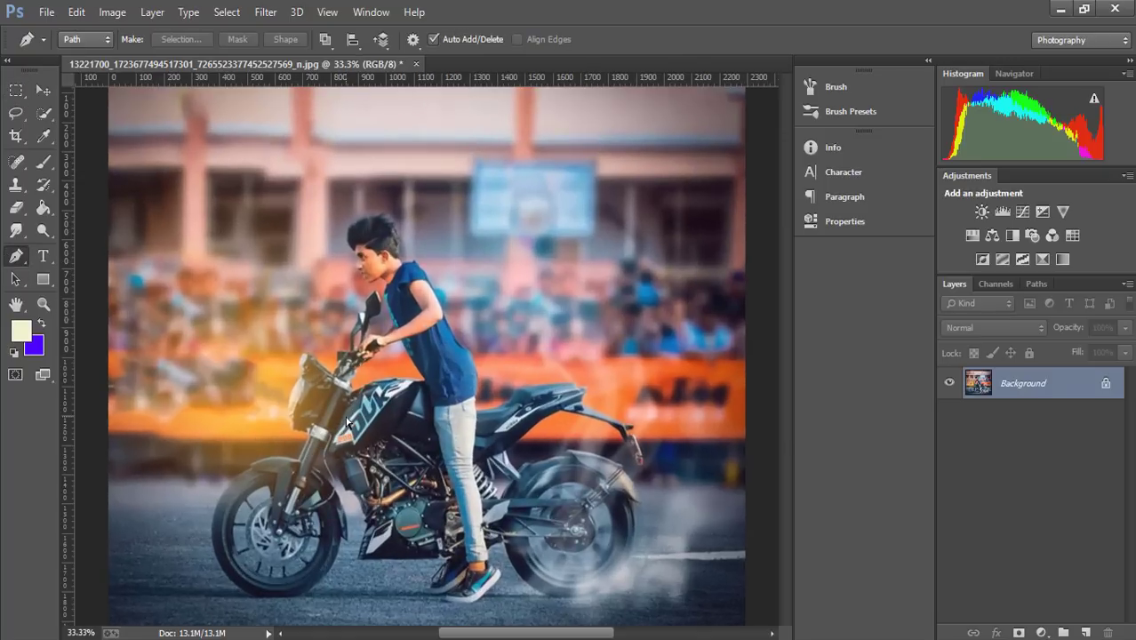
{"action": "key", "text": "ctrl+plus"}
{"action": "scroll", "coordinate": [286, 446], "scroll_direction": "down", "scroll_amount": 2}
{"action": "scroll", "coordinate": [286, 446], "scroll_direction": "down", "scroll_amount": 2}
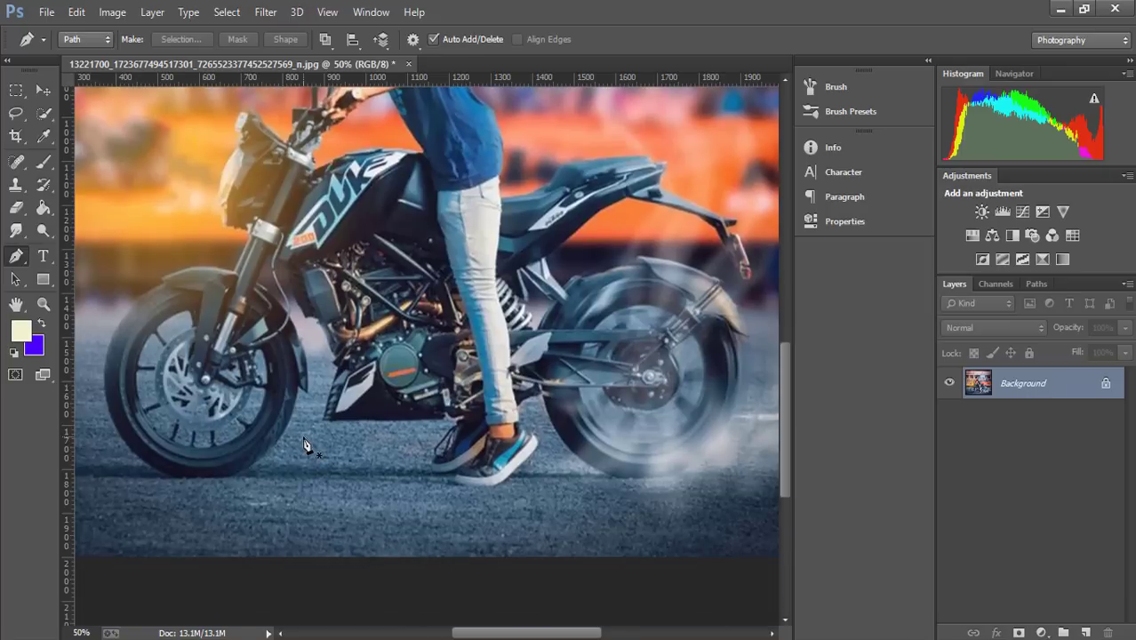
{"action": "key", "text": "ctrl+plus"}
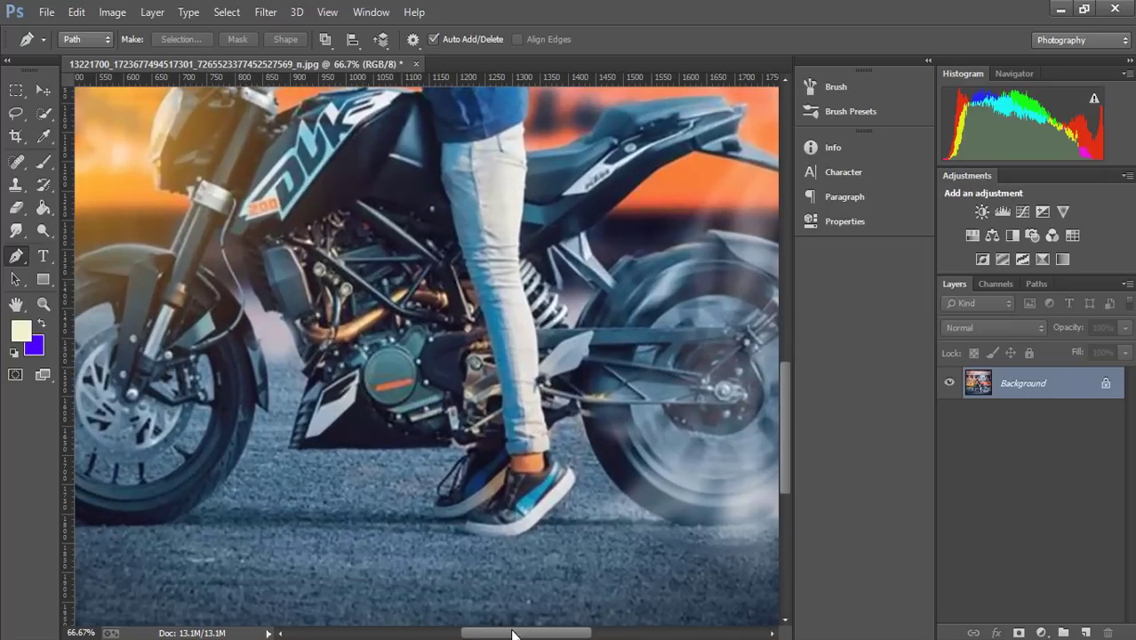
{"action": "left_click_drag", "start_coordinate": [513, 634], "coordinate": [460, 633]}
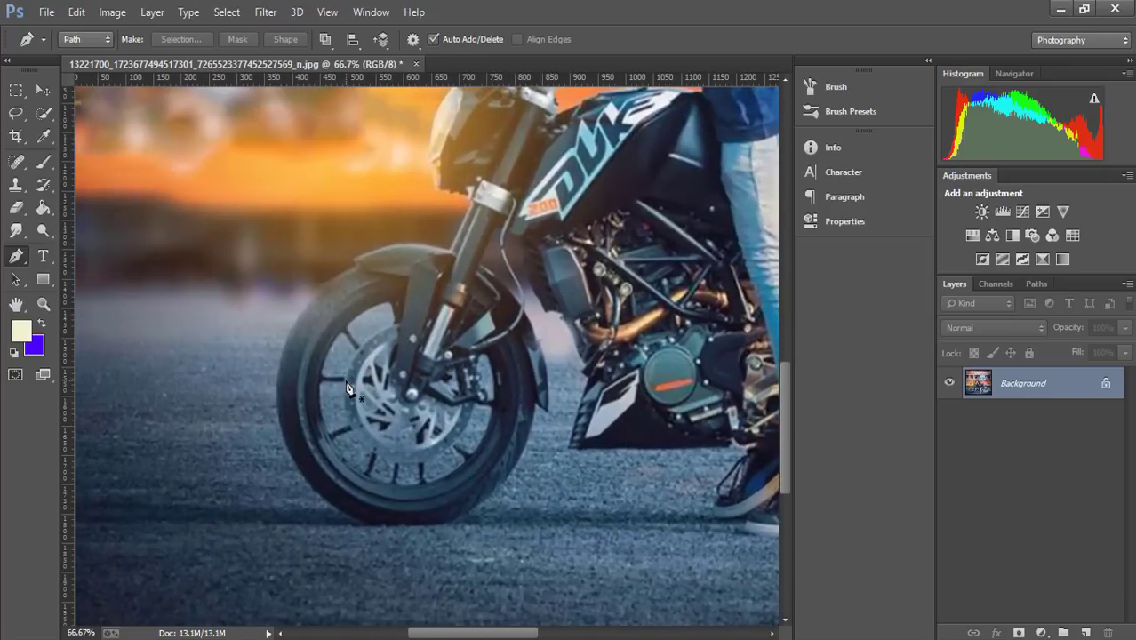
{"action": "key", "text": "ctrl+plus"}
{"action": "scroll", "coordinate": [342, 320], "scroll_direction": "down", "scroll_amount": 1}
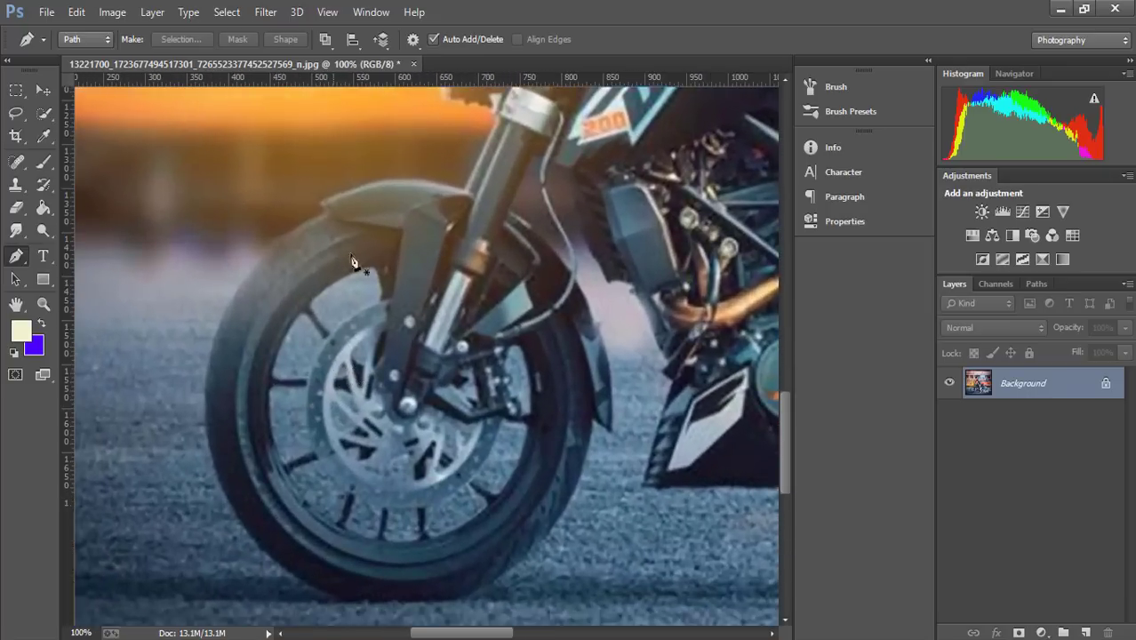
{"action": "scroll", "coordinate": [353, 240], "scroll_direction": "down", "scroll_amount": 1}
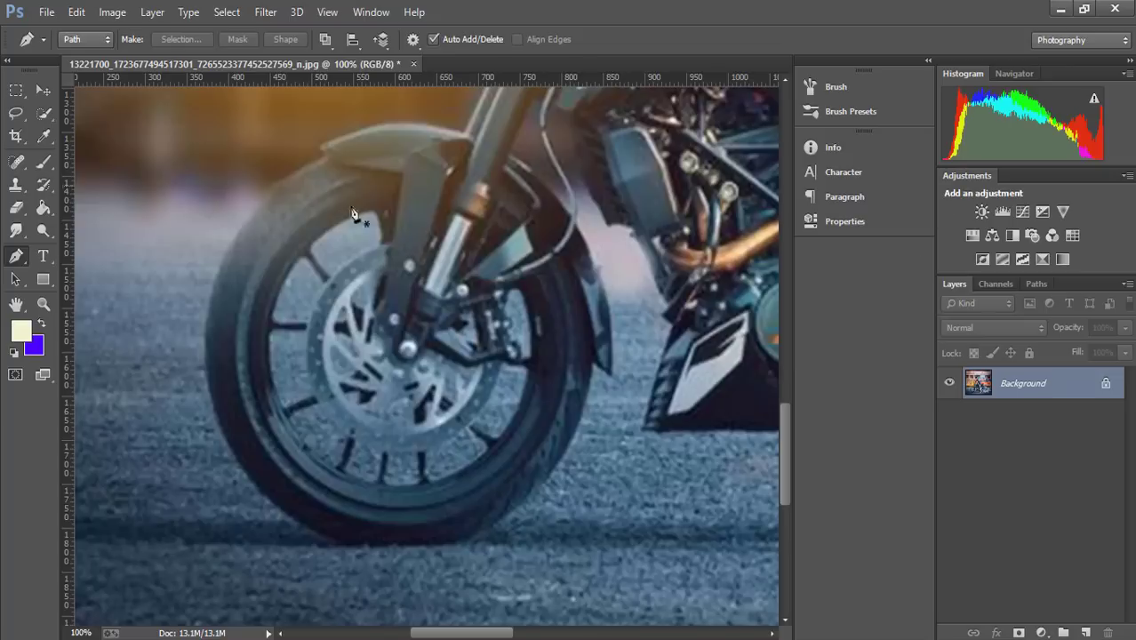
Place path anchors on the front fender and down the tyre's left edge
{"action": "left_click", "coordinate": [325, 159]}
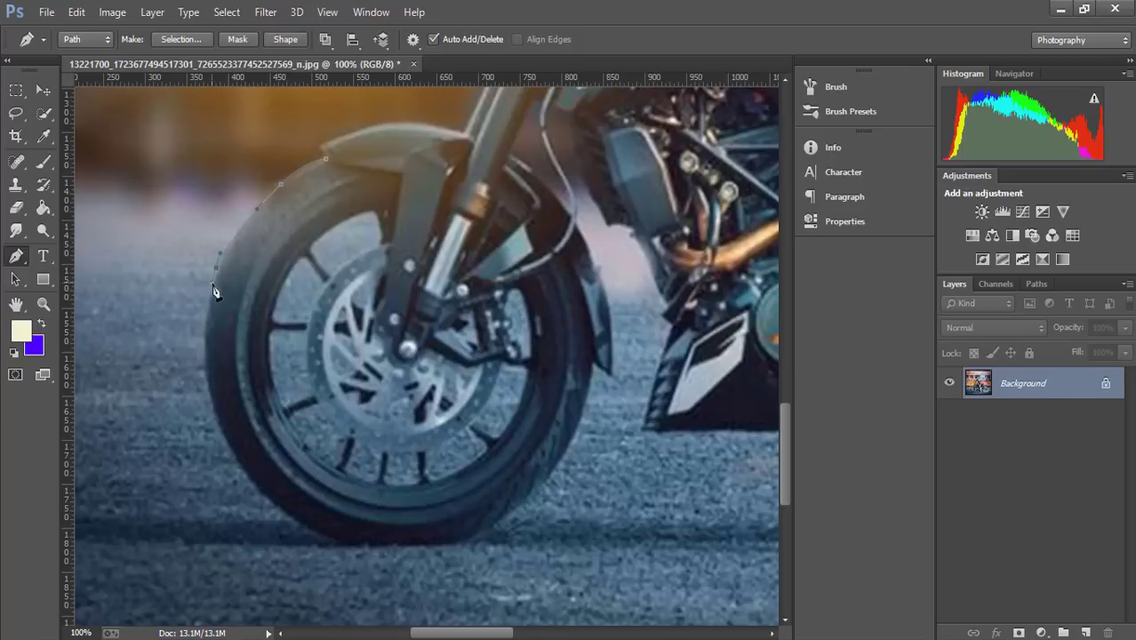
{"action": "scroll", "coordinate": [218, 267], "scroll_direction": "down", "scroll_amount": 3}
{"action": "left_click", "coordinate": [206, 234]}
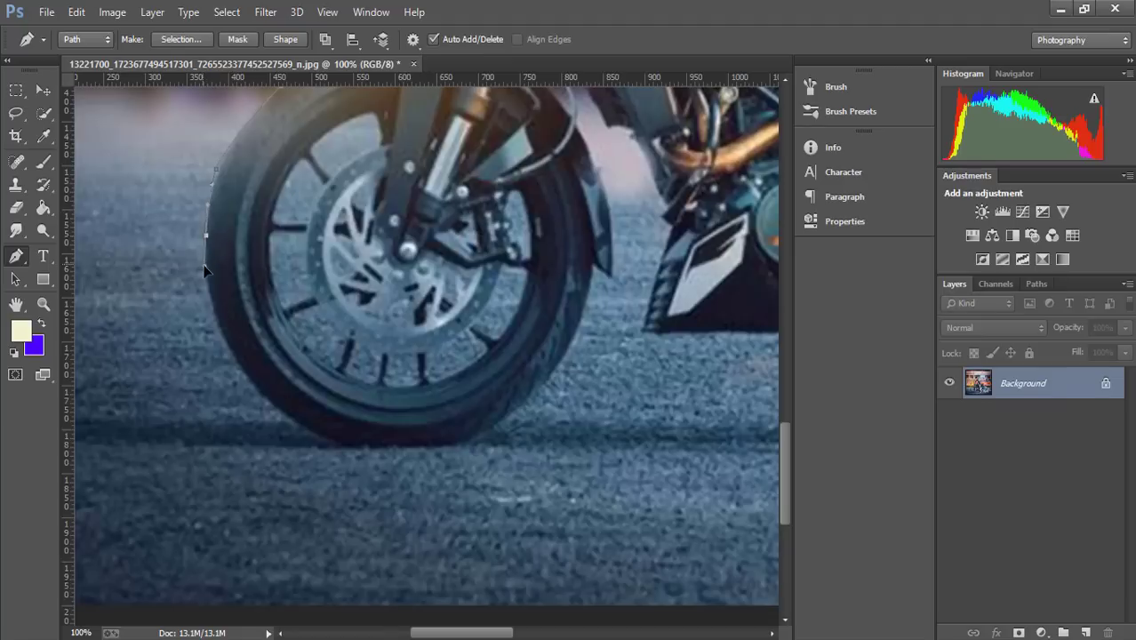
{"action": "left_click", "coordinate": [206, 266]}
{"action": "scroll", "coordinate": [126, 234], "scroll_direction": "down", "scroll_amount": 3}
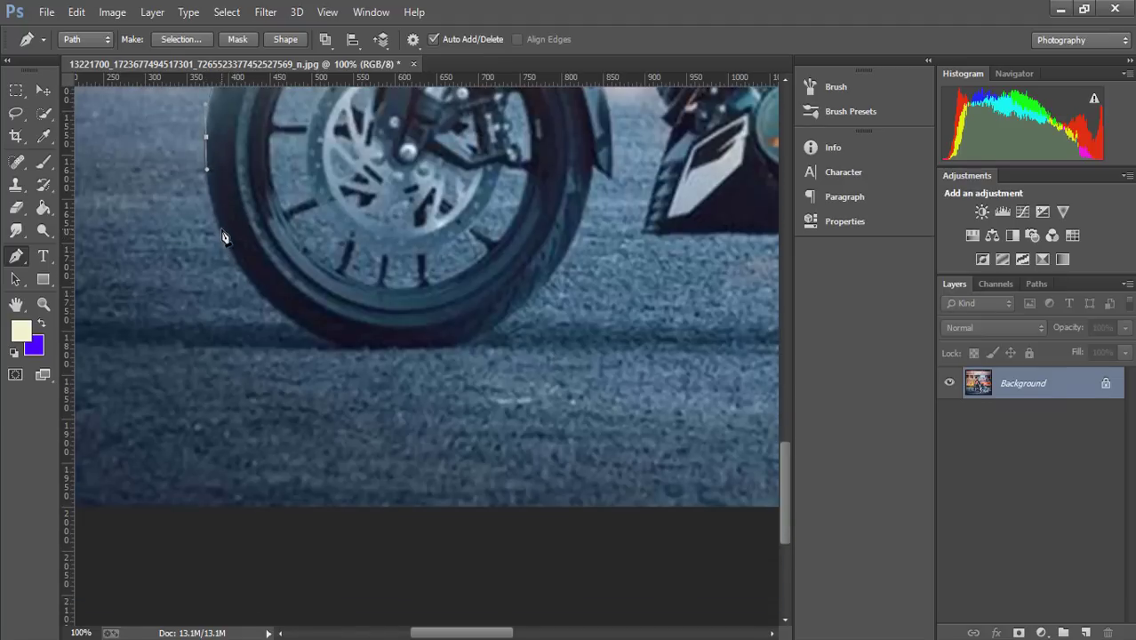
Trace curved anchors around the tyre's left side, bottom and right edge
{"action": "left_click_drag", "start_coordinate": [221, 228], "coordinate": [230, 256]}
{"action": "left_click_drag", "start_coordinate": [266, 301], "coordinate": [342, 344]}
{"action": "left_click_drag", "start_coordinate": [415, 345], "coordinate": [523, 309]}
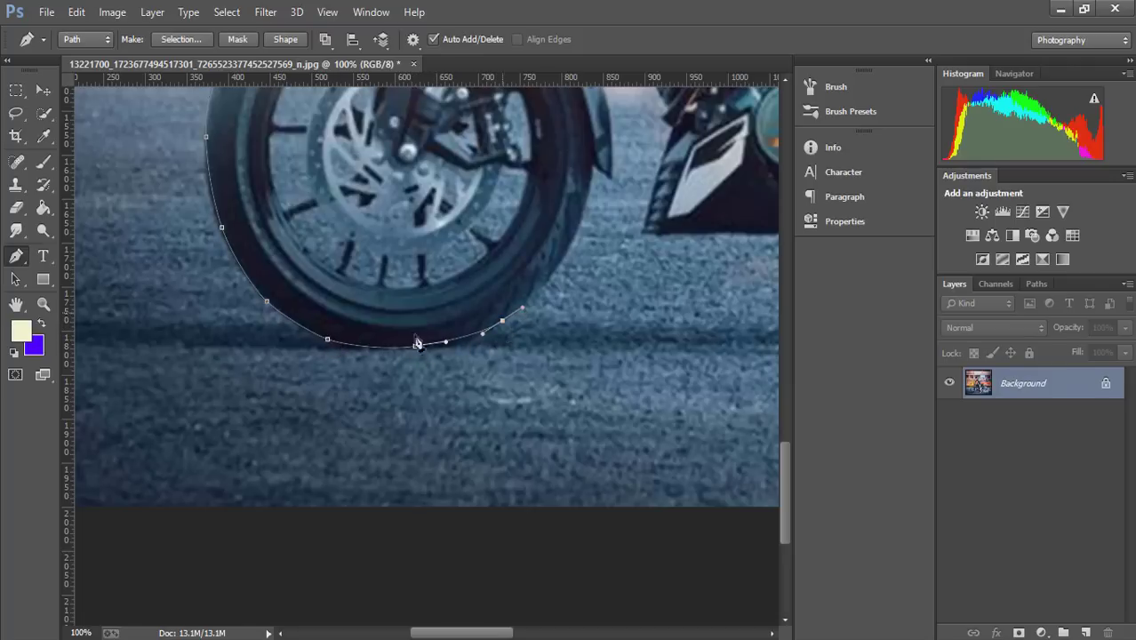
{"action": "scroll", "coordinate": [553, 582], "scroll_direction": "up", "scroll_amount": 5}
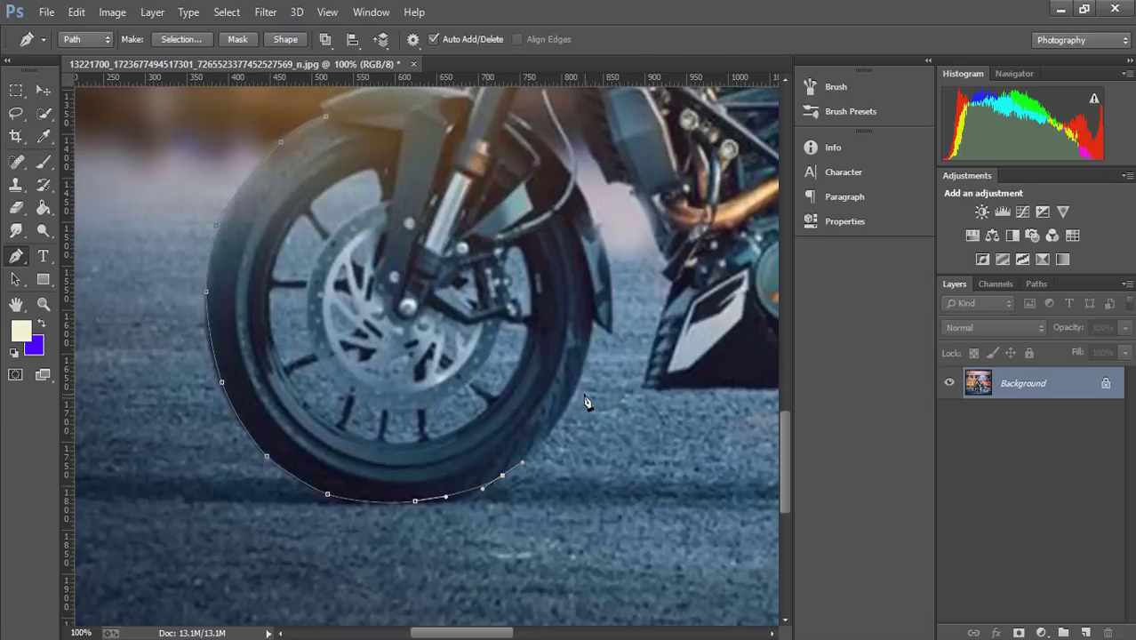
{"action": "left_click_drag", "start_coordinate": [574, 389], "coordinate": [584, 364]}
{"action": "left_click_drag", "start_coordinate": [595, 318], "coordinate": [577, 238]}
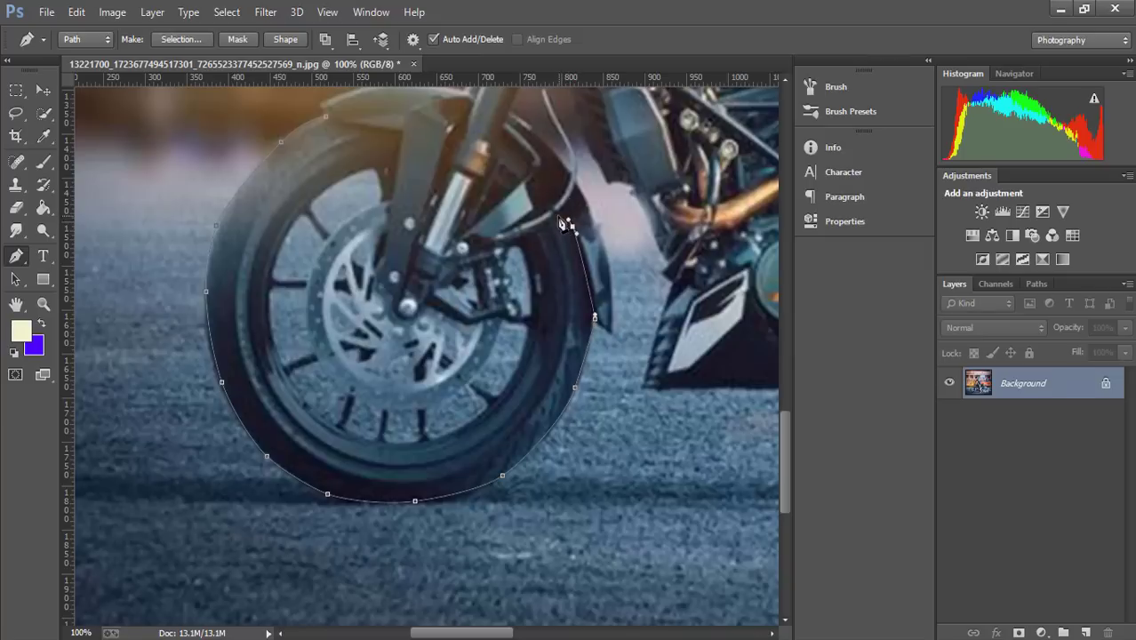
Bring the path in past the fender, brake parts and fork back to the fender
{"action": "mouse_move", "coordinate": [558, 217]}
{"action": "left_mouse_down"}
{"action": "mouse_move", "coordinate": [453, 286]}
{"action": "mouse_move", "coordinate": [506, 307]}
{"action": "left_mouse_up"}
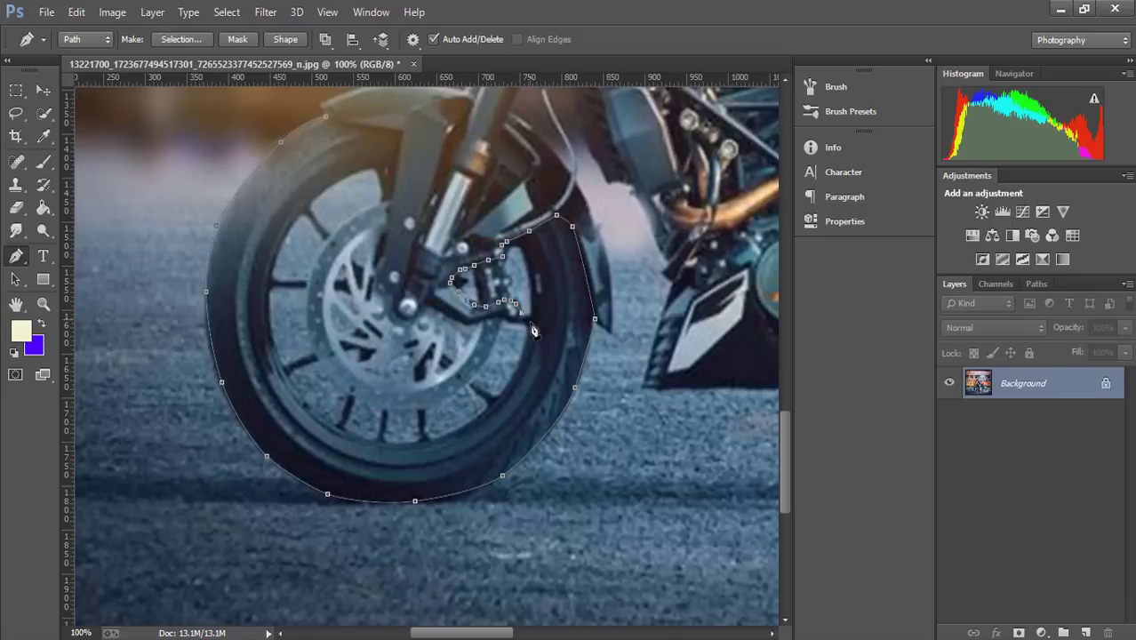
{"action": "left_click_drag", "start_coordinate": [530, 320], "coordinate": [421, 327]}
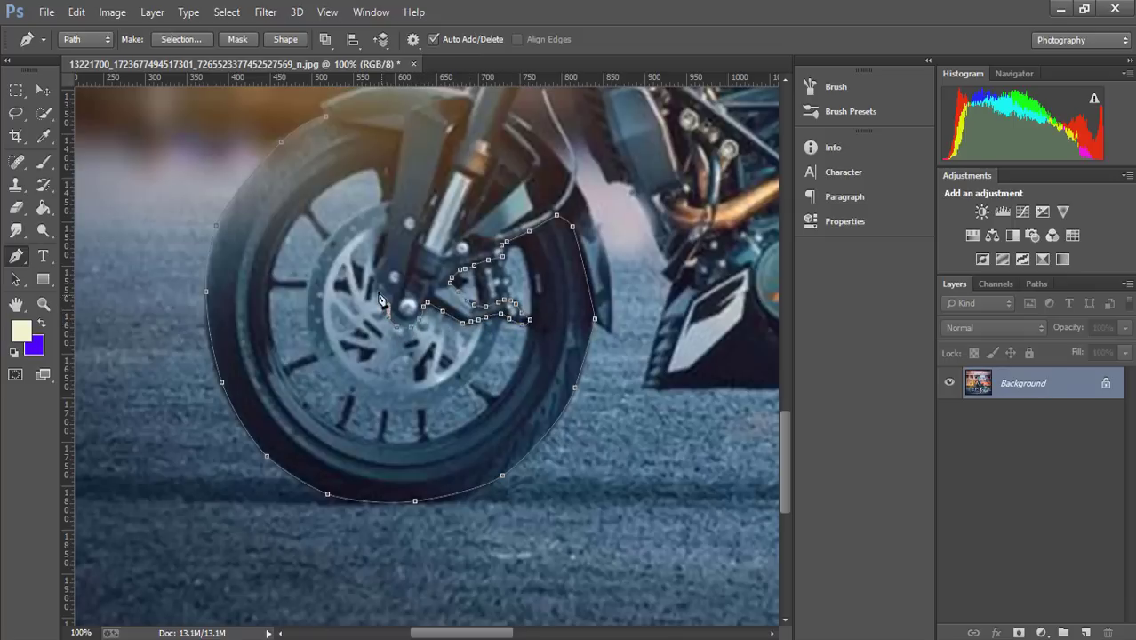
{"action": "left_click_drag", "start_coordinate": [381, 301], "coordinate": [391, 229]}
{"action": "scroll", "coordinate": [404, 227], "scroll_direction": "up", "scroll_amount": 2}
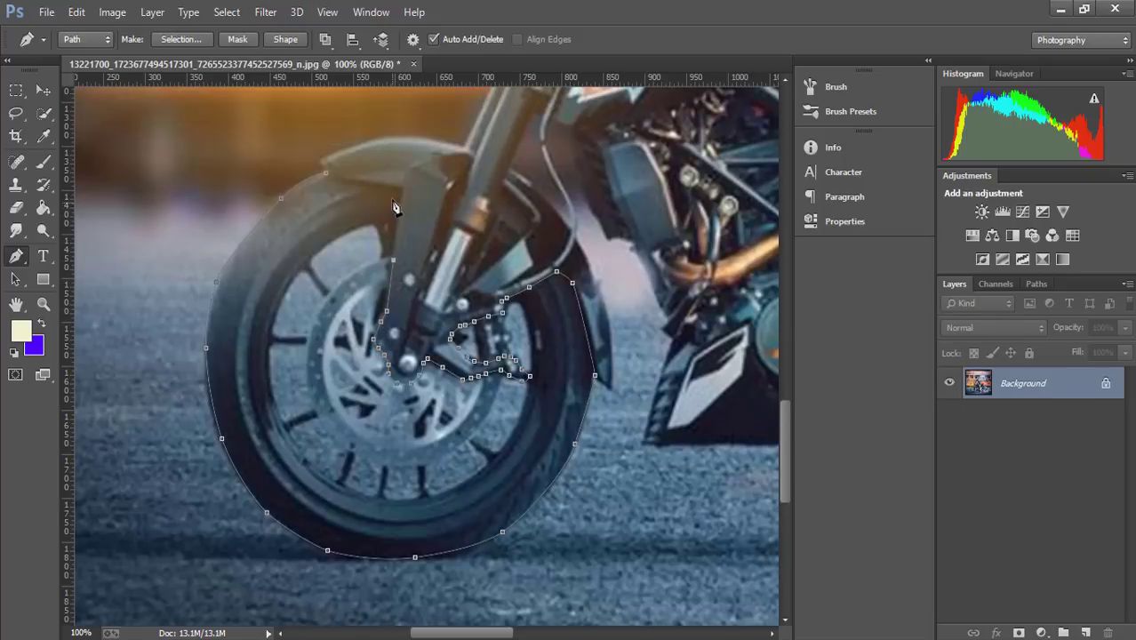
{"action": "left_click", "coordinate": [400, 188]}
{"action": "left_click", "coordinate": [348, 181]}
Convert the front-wheel path into a selection with a 2-pixel feather radius
{"action": "right_click", "coordinate": [348, 197]}
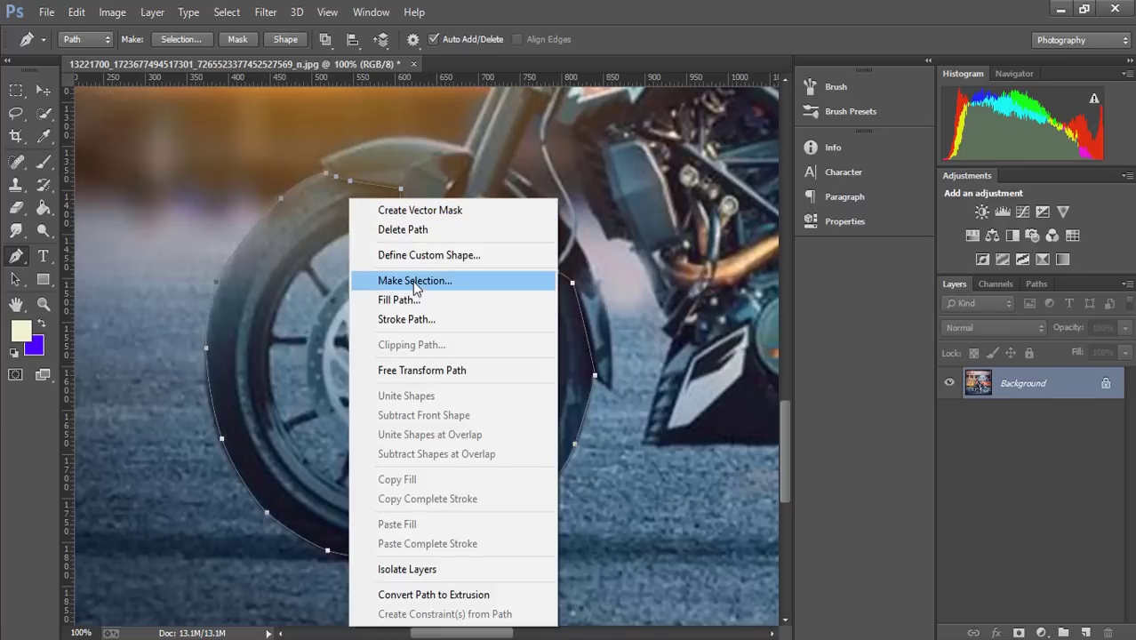
{"action": "left_click", "coordinate": [412, 282]}
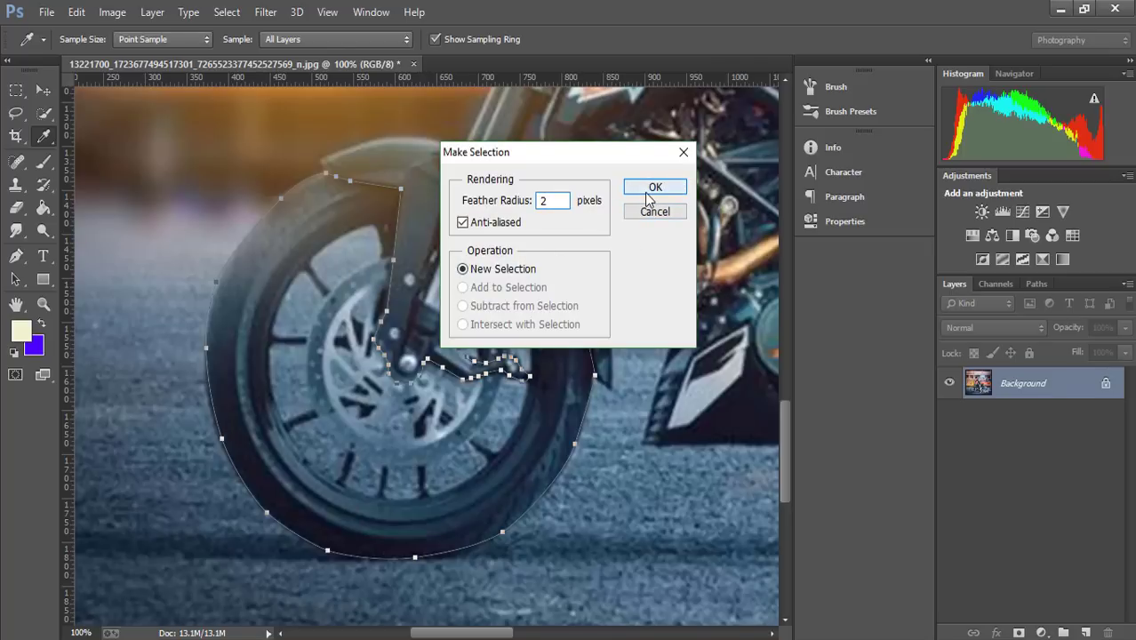
{"action": "left_click", "coordinate": [653, 188]}
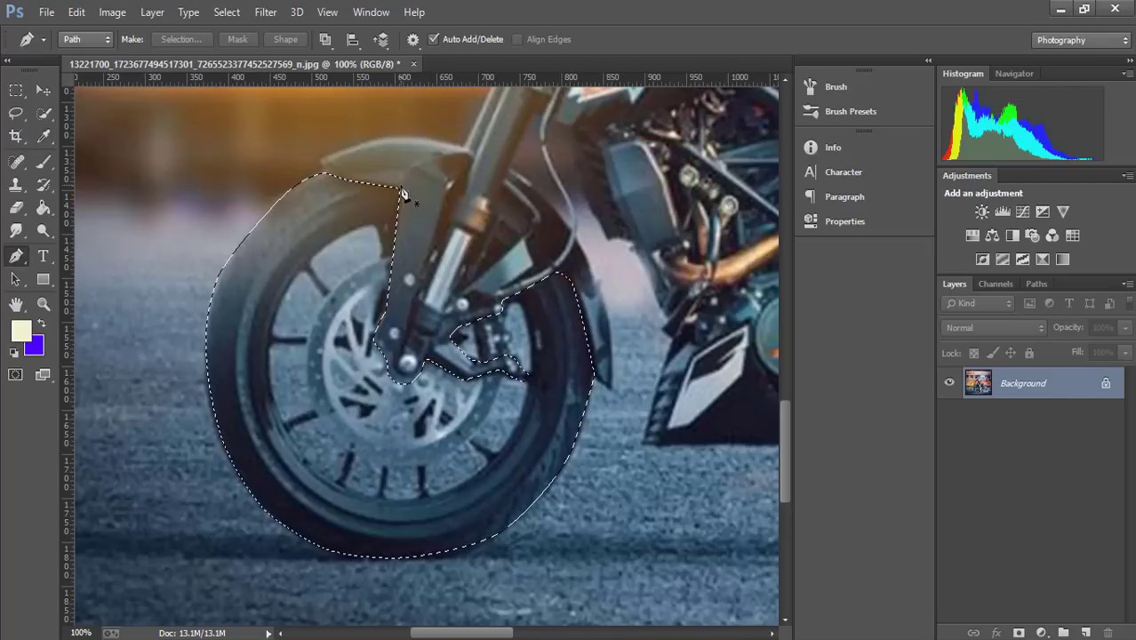
{"action": "key", "text": "ctrl+minus"}
{"action": "key", "text": "ctrl+minus"}
{"action": "key", "text": "ctrl+minus"}
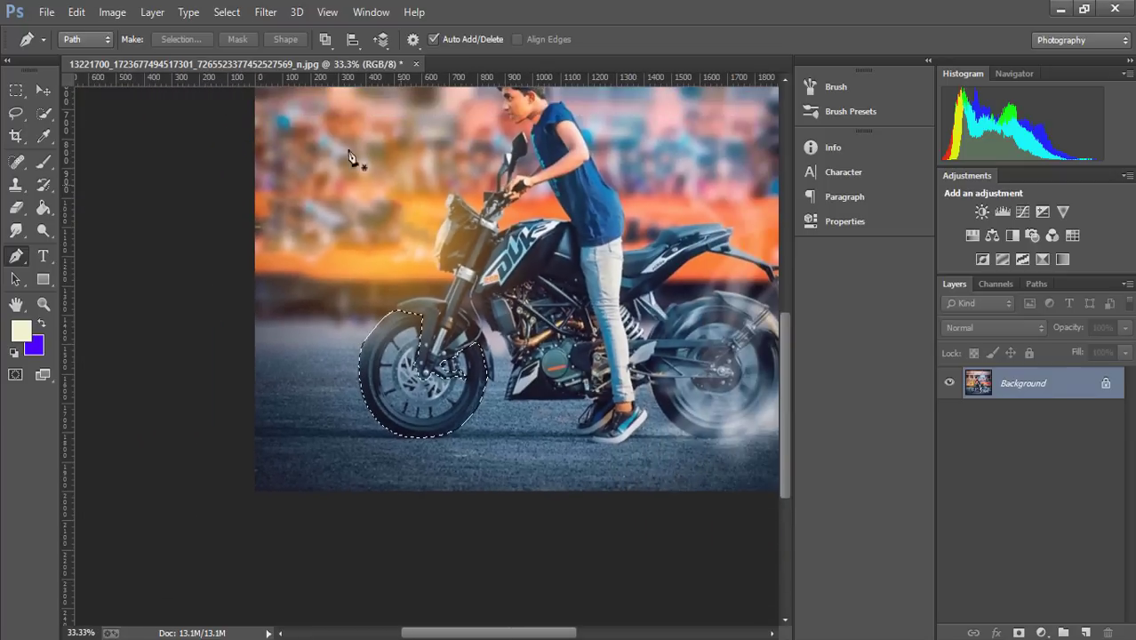
Apply a Spin Radial Blur of amount 21 at Best quality to the front wheel
{"action": "left_click", "coordinate": [266, 12]}
{"action": "mouse_move", "coordinate": [364, 223]}
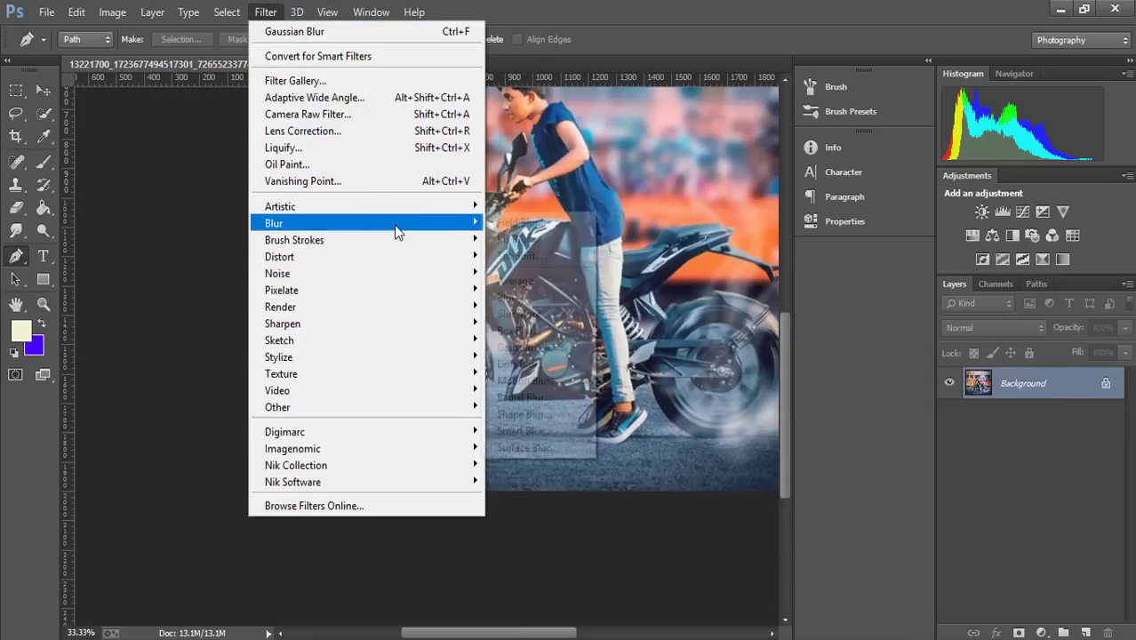
{"action": "left_click", "coordinate": [572, 381]}
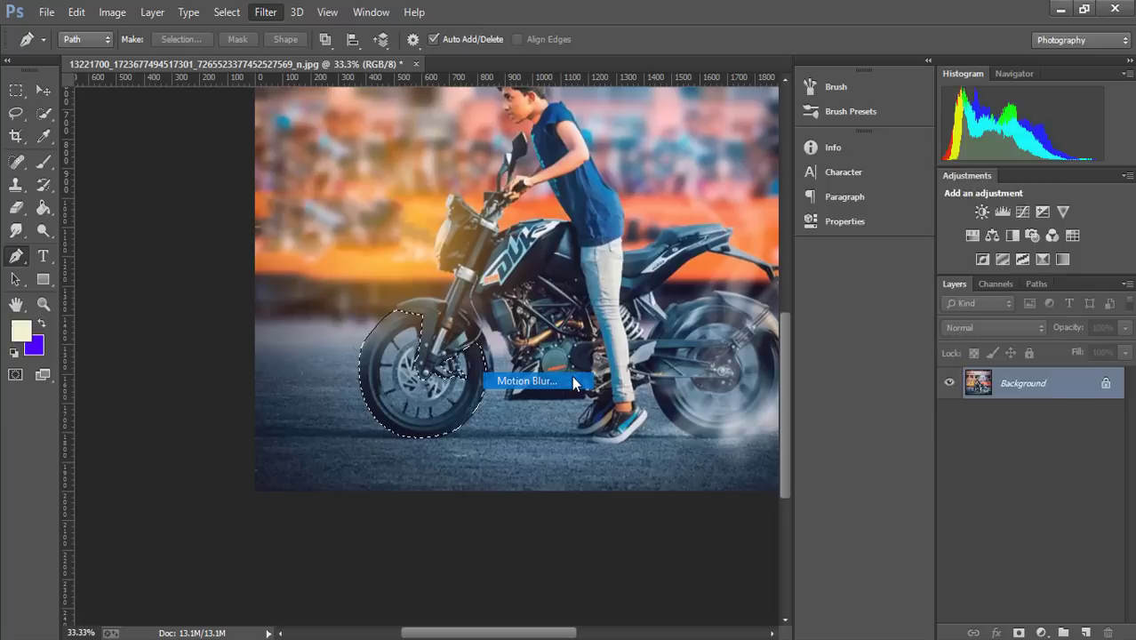
{"action": "left_click", "coordinate": [1022, 182]}
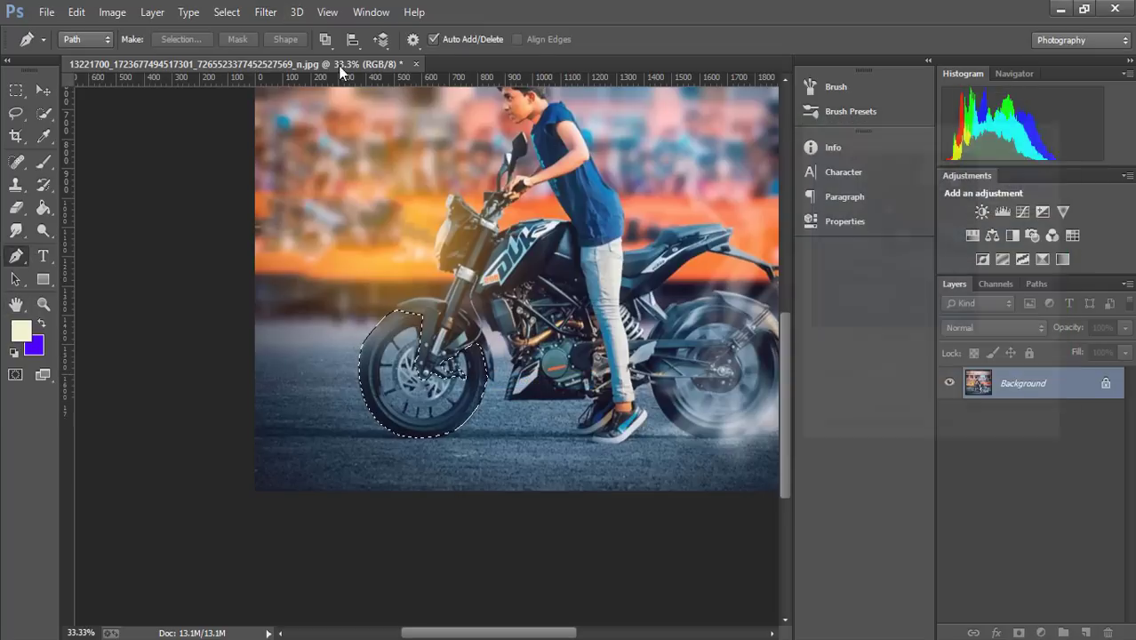
{"action": "left_click", "coordinate": [266, 12]}
{"action": "mouse_move", "coordinate": [274, 223]}
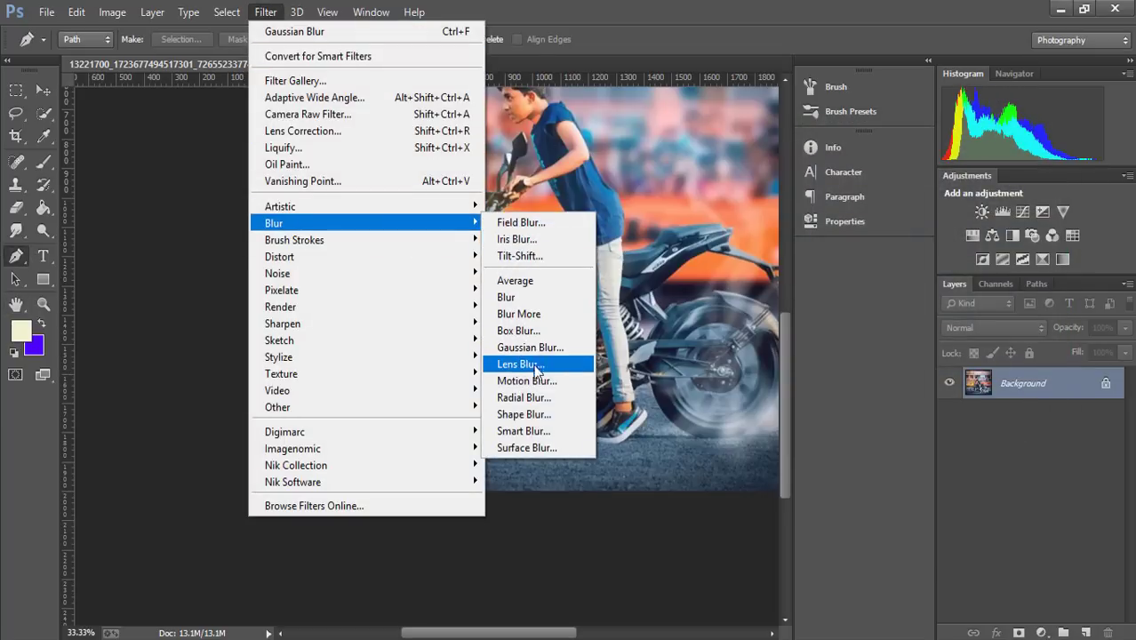
{"action": "left_click", "coordinate": [537, 398]}
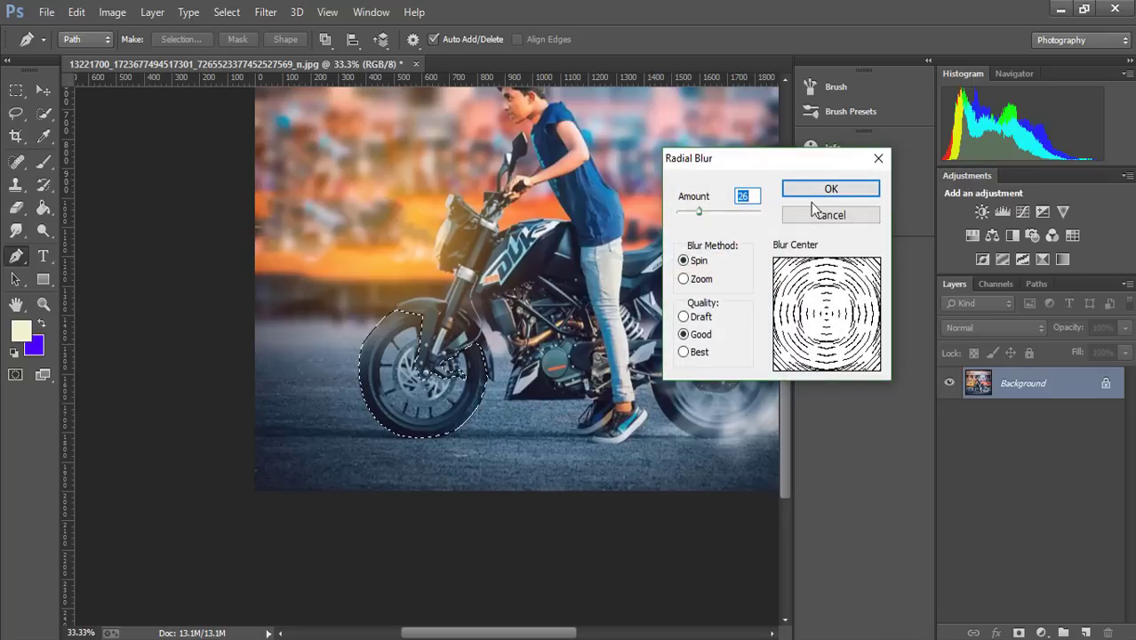
{"action": "left_click", "coordinate": [684, 263]}
{"action": "left_click_drag", "start_coordinate": [700, 213], "coordinate": [695, 213]}
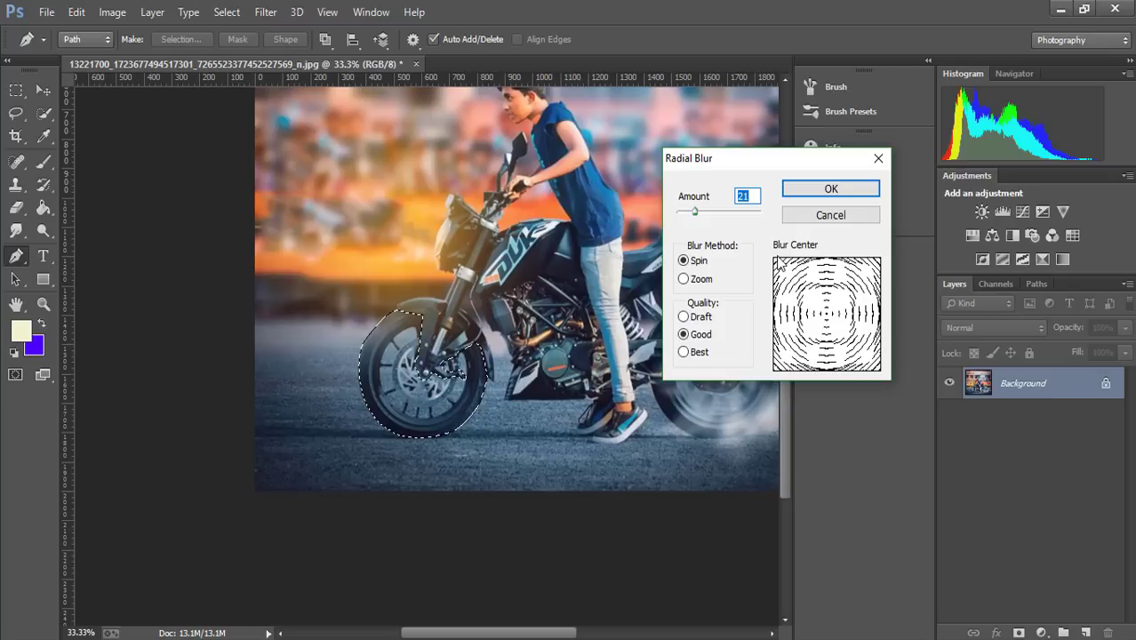
{"action": "left_click", "coordinate": [683, 354]}
{"action": "left_click", "coordinate": [855, 190]}
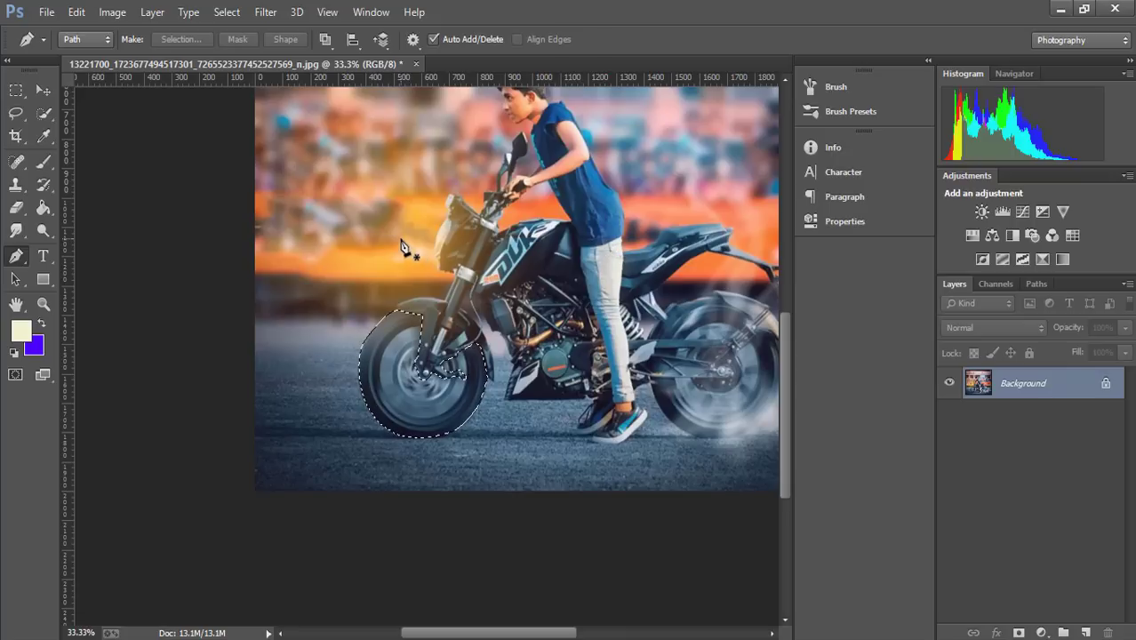
Deselect the blurred front wheel and open File > Place Embedded
{"action": "left_click", "coordinate": [43, 113]}
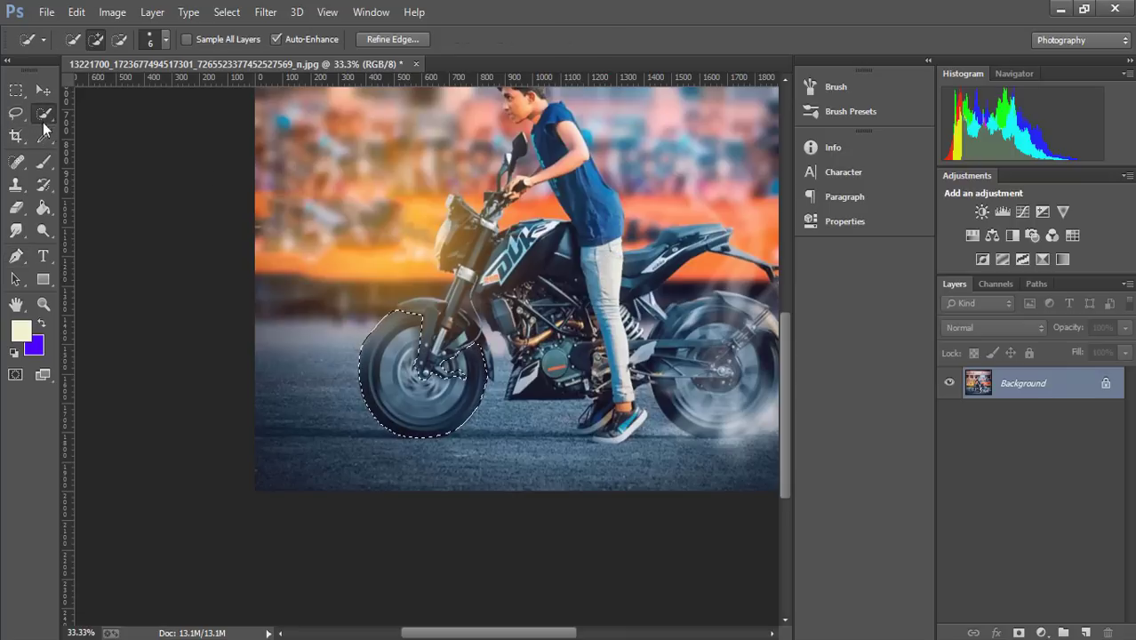
{"action": "right_click", "coordinate": [428, 256]}
{"action": "left_click", "coordinate": [463, 265]}
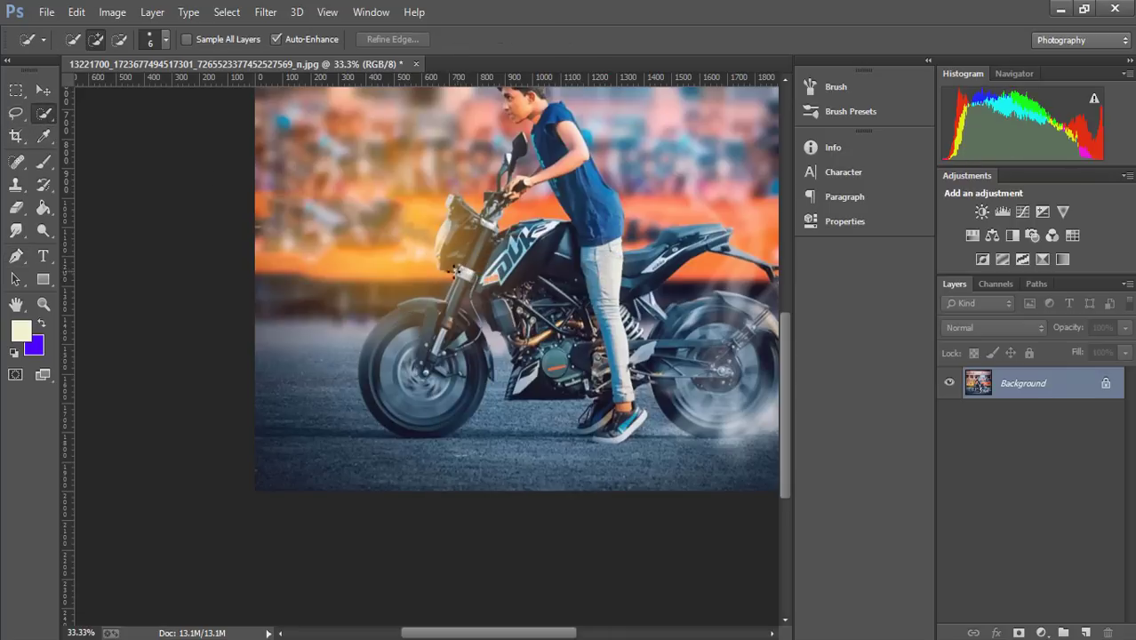
{"action": "left_click_drag", "start_coordinate": [448, 274], "coordinate": [407, 347]}
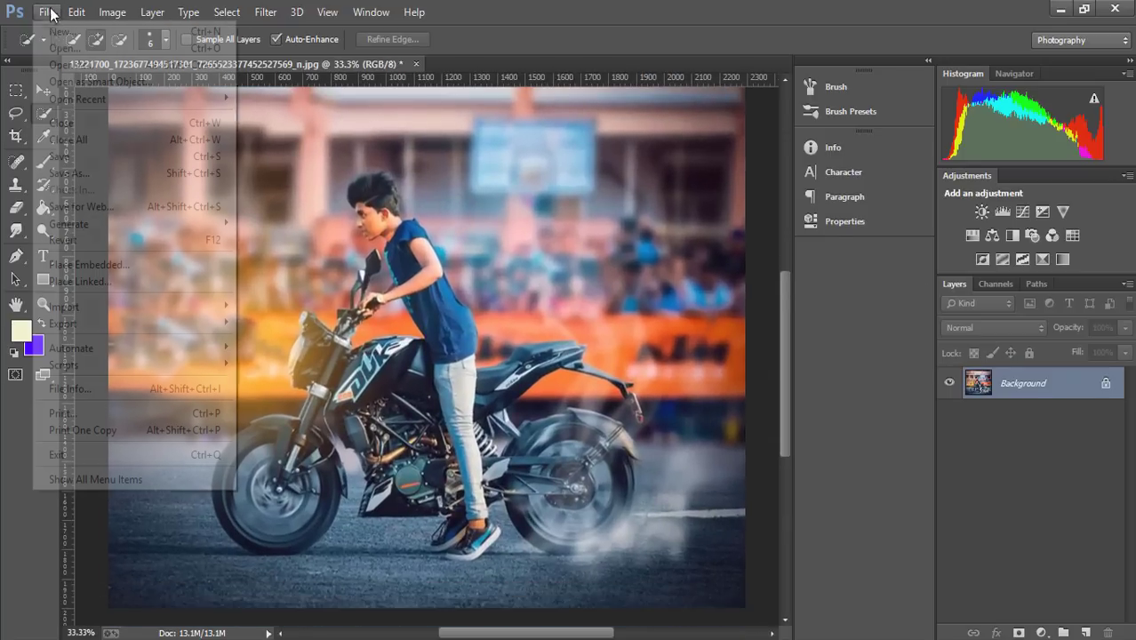
{"action": "left_click", "coordinate": [47, 12]}
{"action": "left_click", "coordinate": [87, 264]}
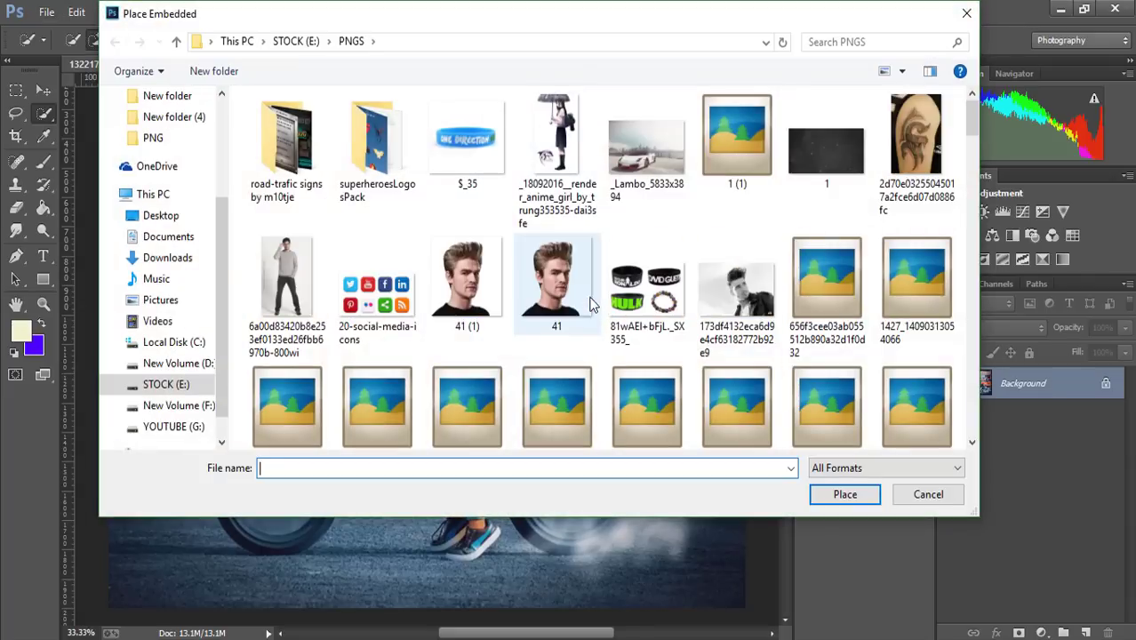
Place the black-background smoke image as a new layer in Screen blend mode
{"action": "scroll", "coordinate": [596, 305], "scroll_direction": "down", "scroll_amount": 1}
{"action": "scroll", "coordinate": [595, 306], "scroll_direction": "down", "scroll_amount": 2}
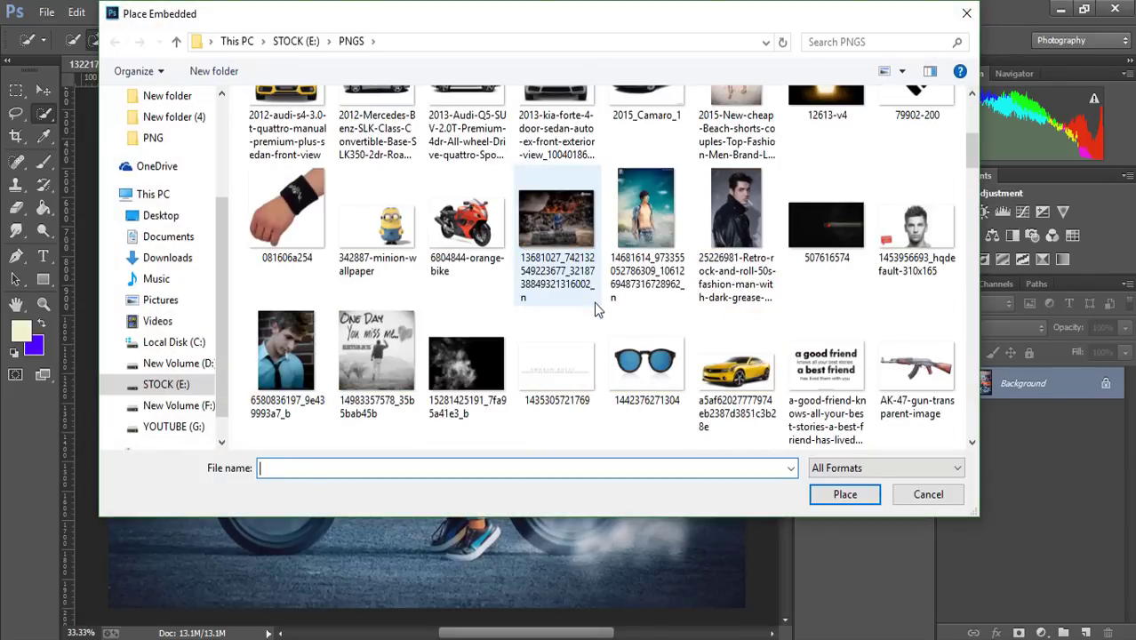
{"action": "scroll", "coordinate": [596, 308], "scroll_direction": "down", "scroll_amount": 1}
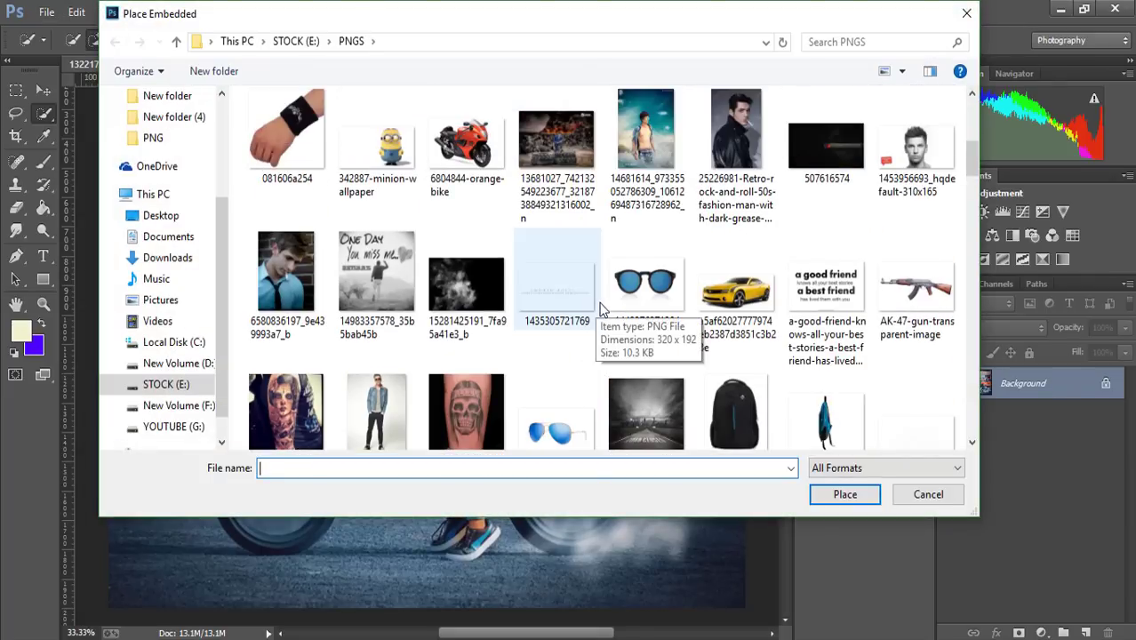
{"action": "left_click", "coordinate": [466, 284]}
{"action": "left_click", "coordinate": [845, 495]}
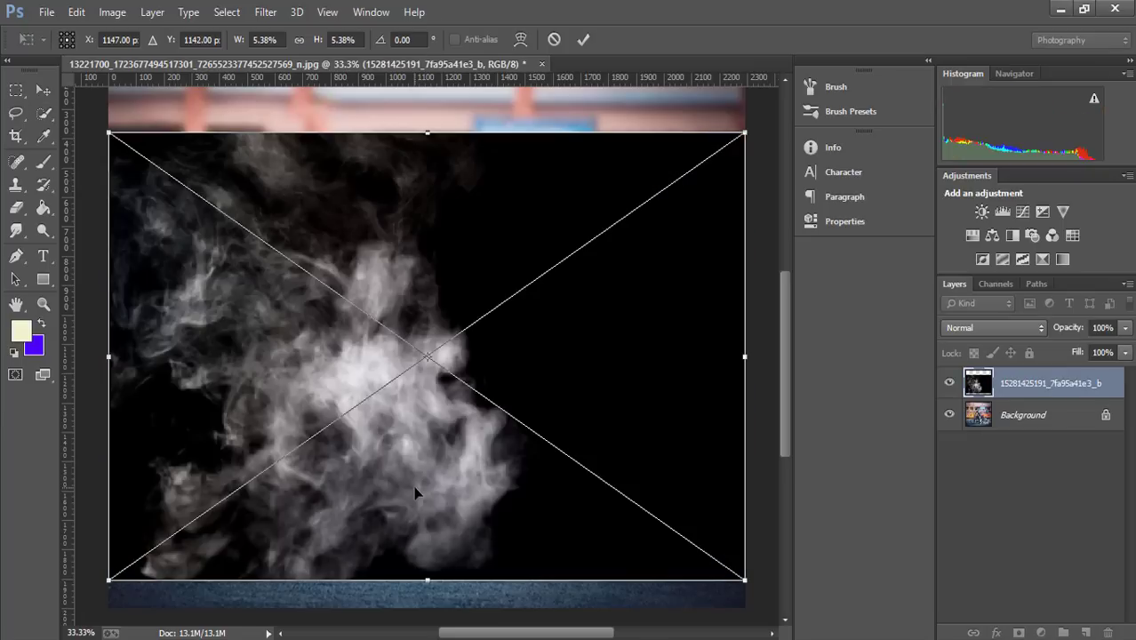
{"action": "right_click", "coordinate": [449, 307]}
{"action": "left_click", "coordinate": [471, 313]}
{"action": "left_click", "coordinate": [993, 327]}
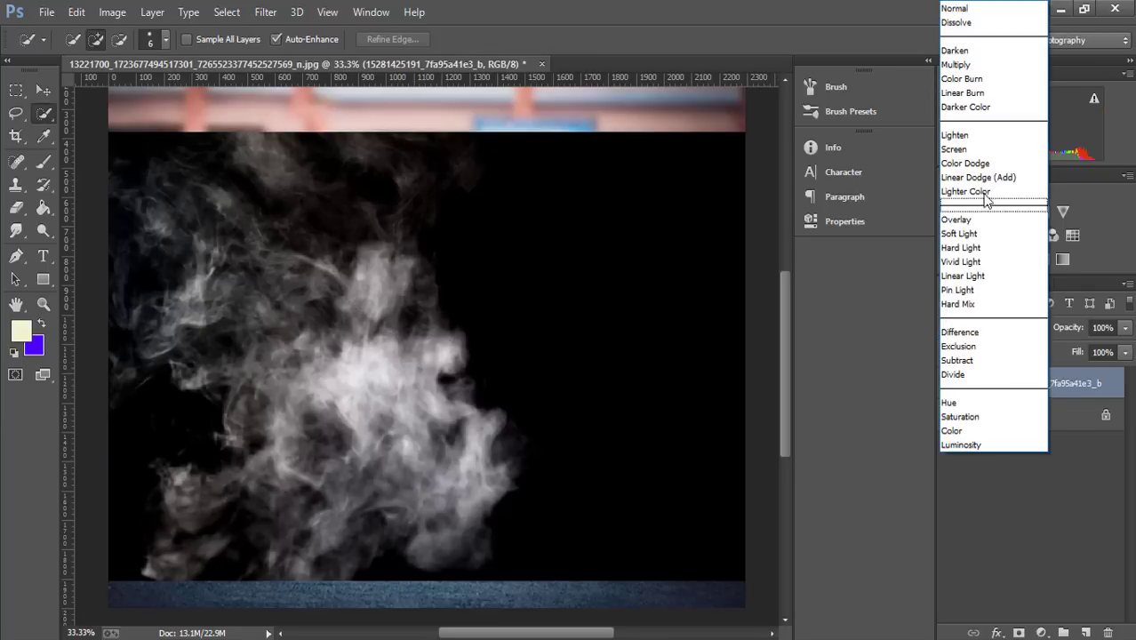
{"action": "left_click", "coordinate": [955, 149]}
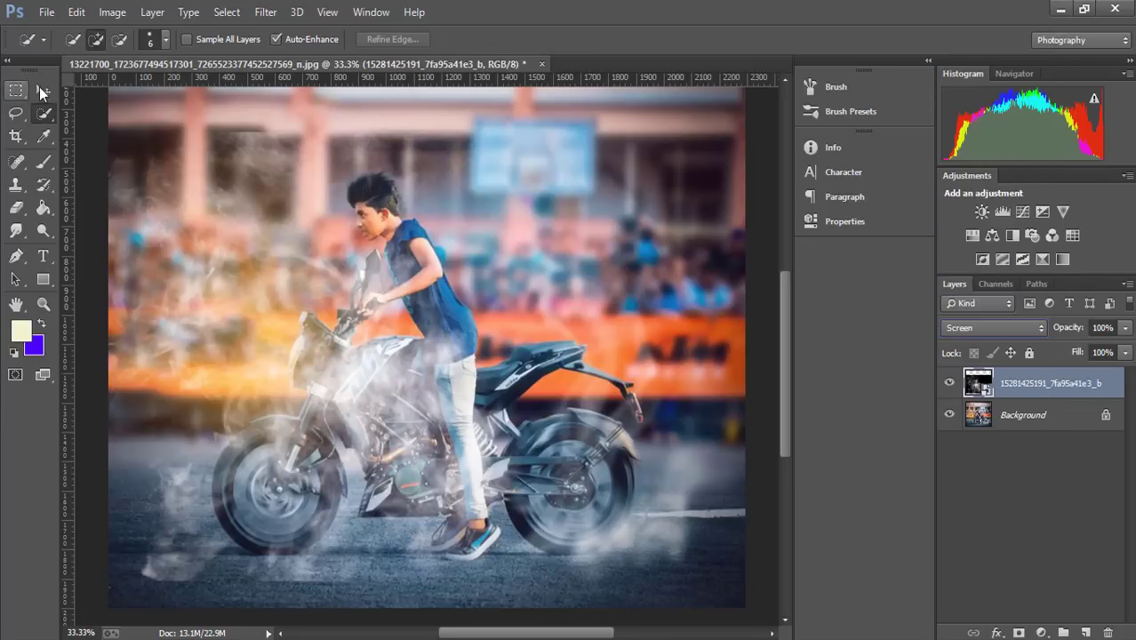
{"action": "left_click", "coordinate": [42, 91]}
Scale the smoke down, rotate it about 92° and position it over the front wheel
{"action": "left_click", "coordinate": [200, 39]}
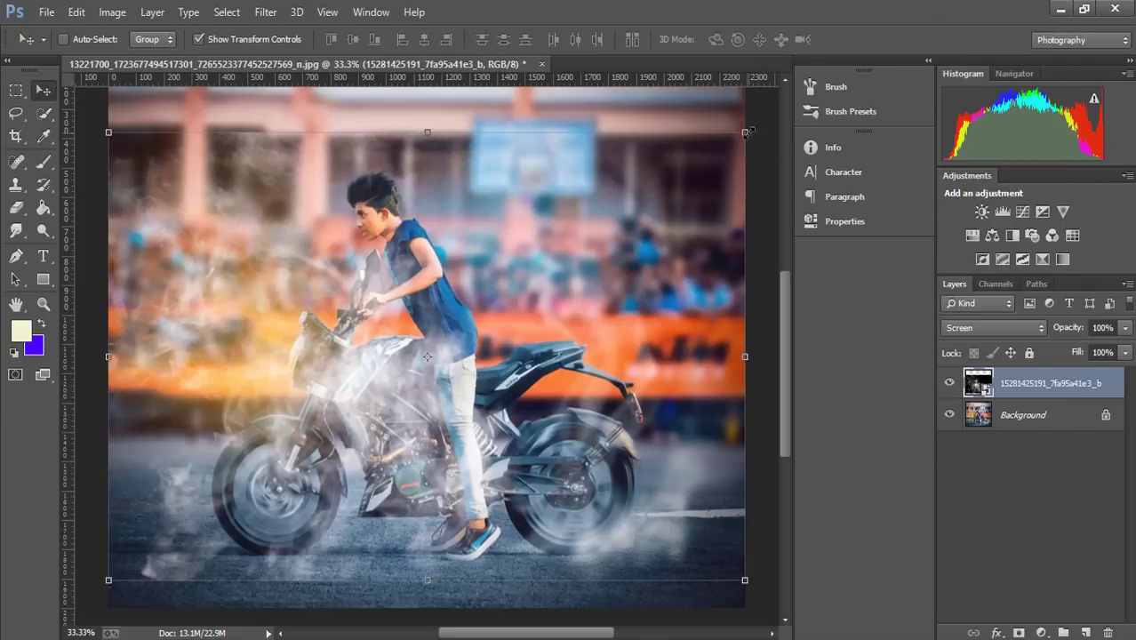
{"action": "left_click_drag", "start_coordinate": [743, 131], "coordinate": [549, 271]}
{"action": "left_click_drag", "start_coordinate": [504, 354], "coordinate": [405, 476]}
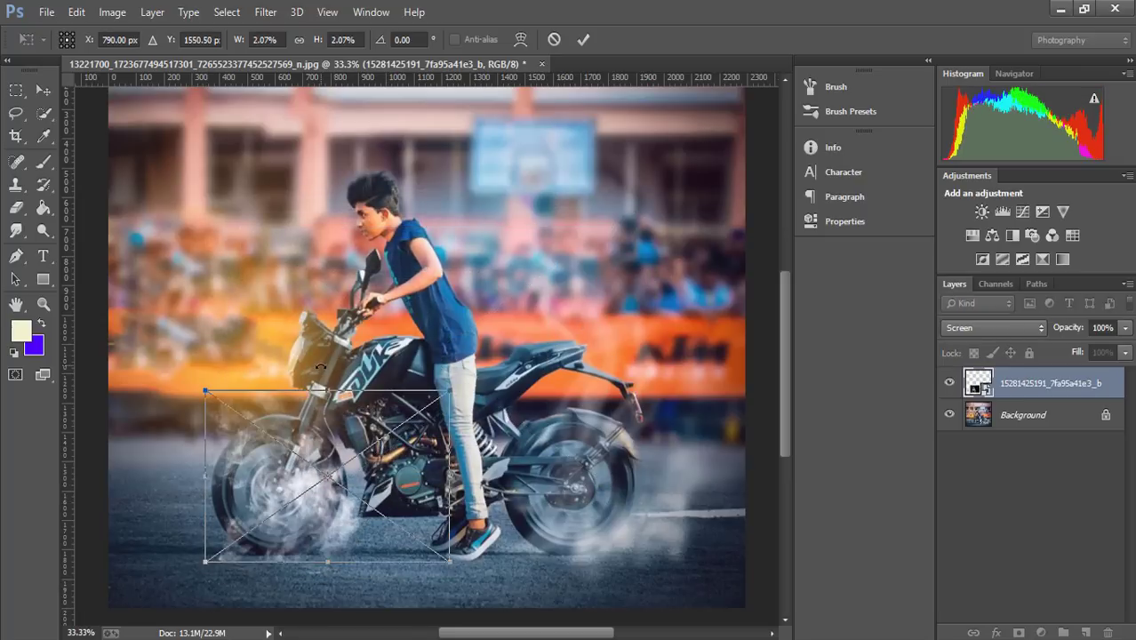
{"action": "left_click_drag", "start_coordinate": [195, 382], "coordinate": [421, 344]}
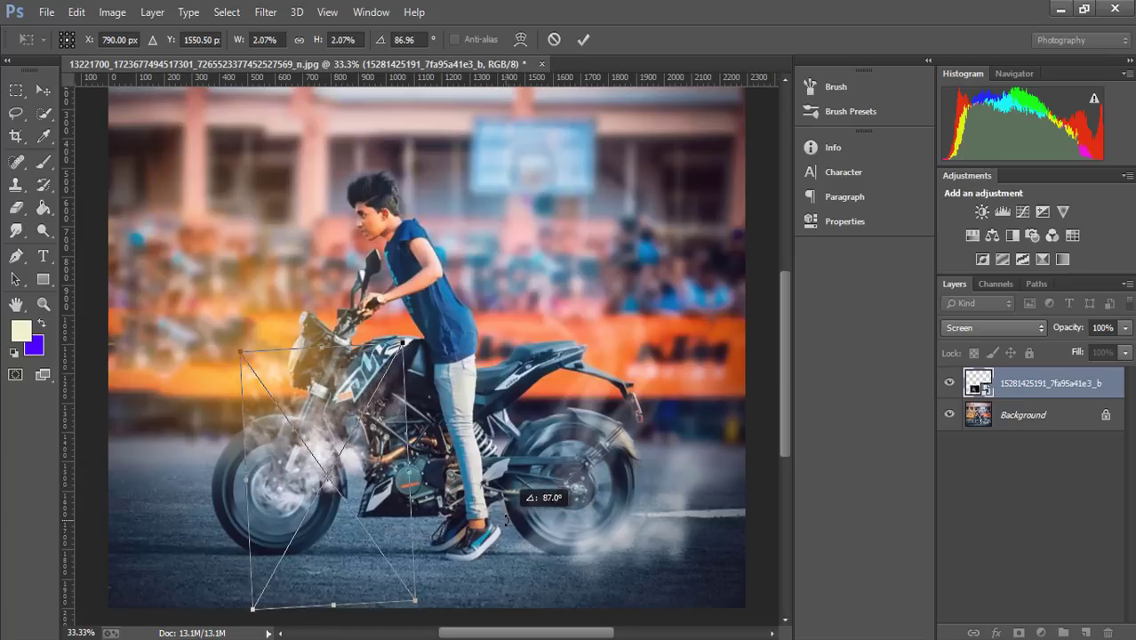
{"action": "mouse_move", "coordinate": [351, 463]}
{"action": "left_mouse_down"}
{"action": "mouse_move", "coordinate": [354, 537]}
{"action": "mouse_move", "coordinate": [343, 525]}
{"action": "left_mouse_up"}
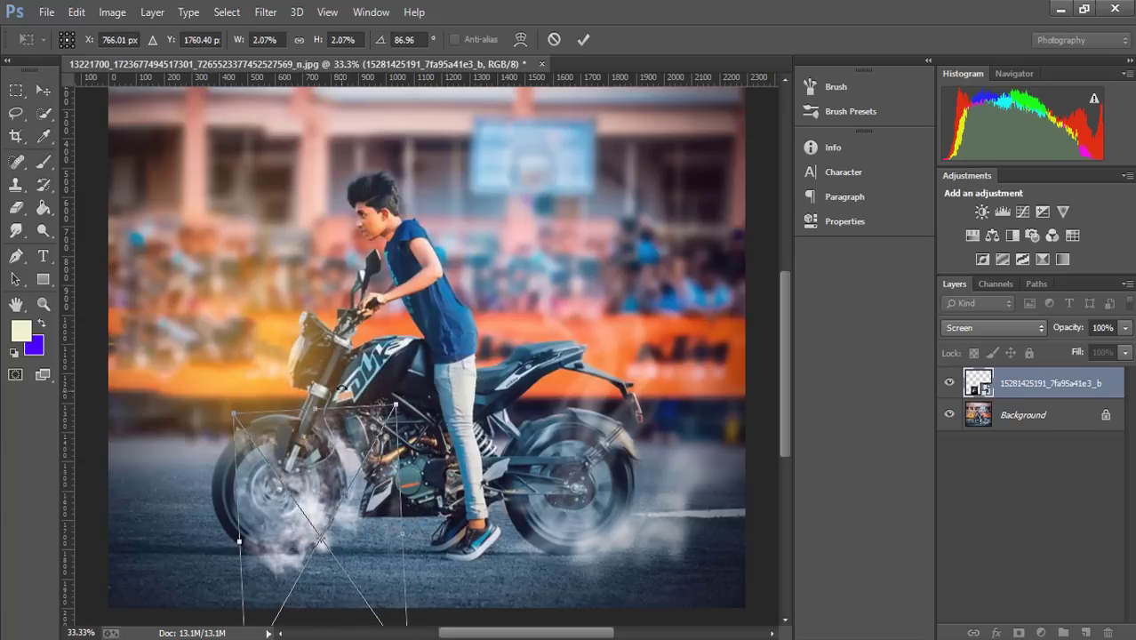
{"action": "left_click_drag", "start_coordinate": [340, 393], "coordinate": [353, 380]}
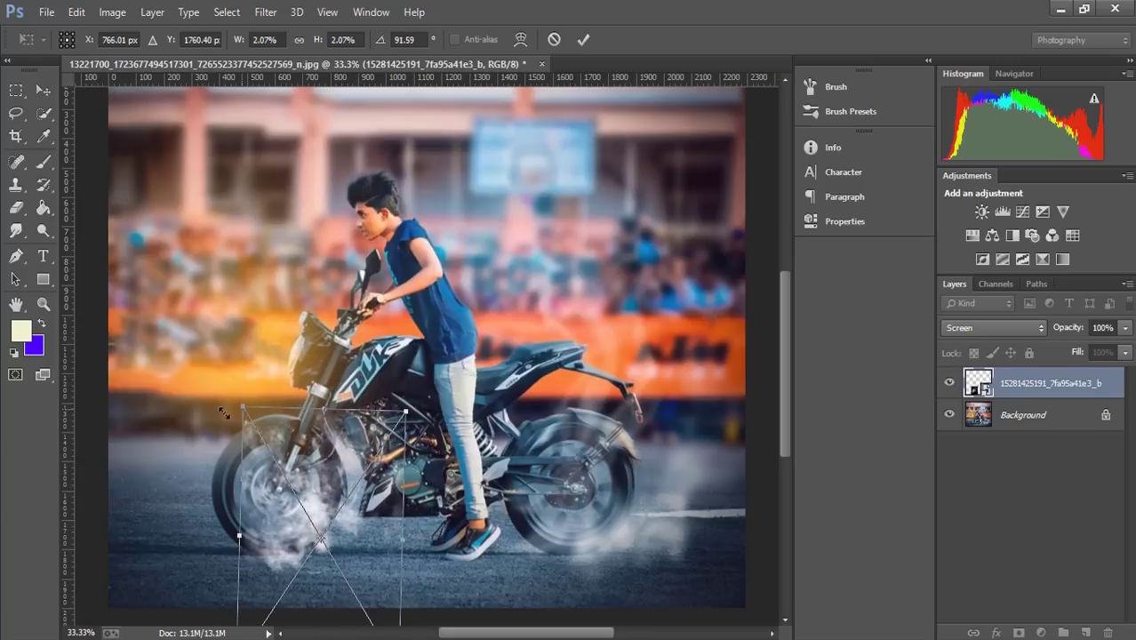
{"action": "left_click_drag", "start_coordinate": [223, 413], "coordinate": [171, 422]}
{"action": "mouse_move", "coordinate": [287, 474]}
{"action": "left_mouse_down"}
{"action": "mouse_move", "coordinate": [326, 451]}
{"action": "mouse_move", "coordinate": [315, 462]}
{"action": "left_mouse_up"}
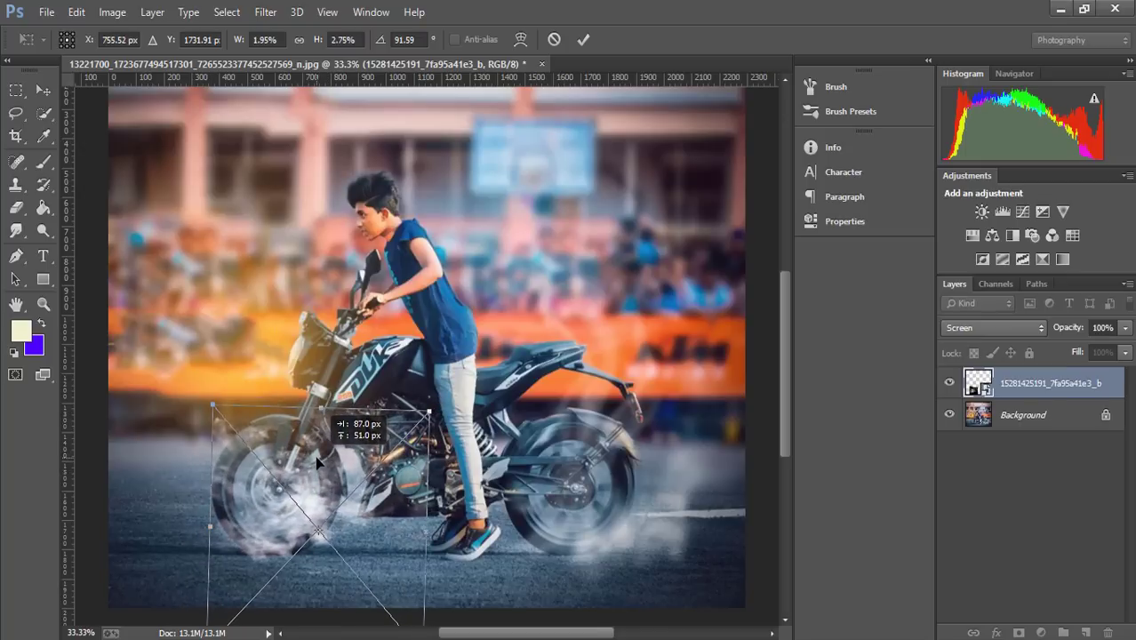
{"action": "left_click", "coordinate": [583, 39]}
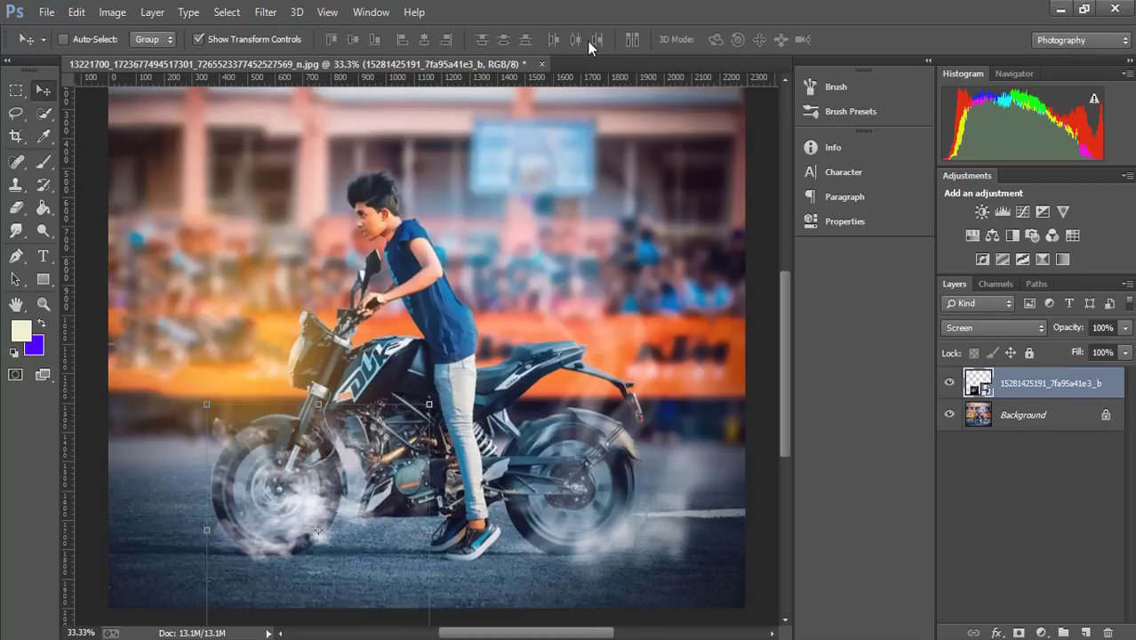
Apply a Gaussian Blur of about 14 px radius to the smoke layer
{"action": "left_click", "coordinate": [265, 12]}
{"action": "mouse_move", "coordinate": [364, 223]}
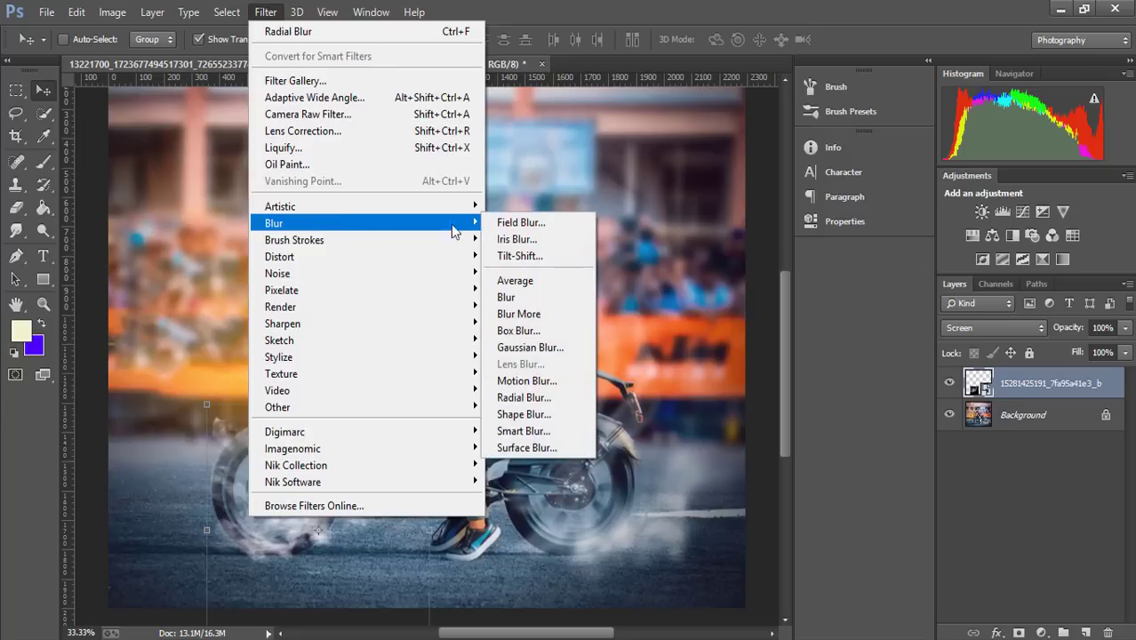
{"action": "left_click", "coordinate": [533, 352]}
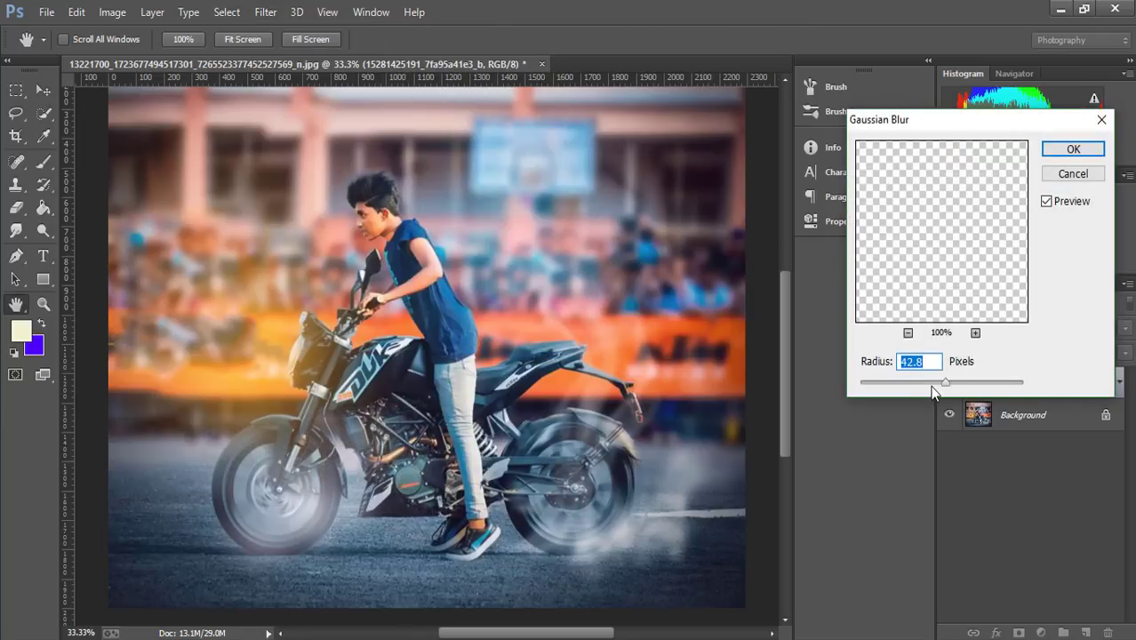
{"action": "left_click", "coordinate": [901, 385]}
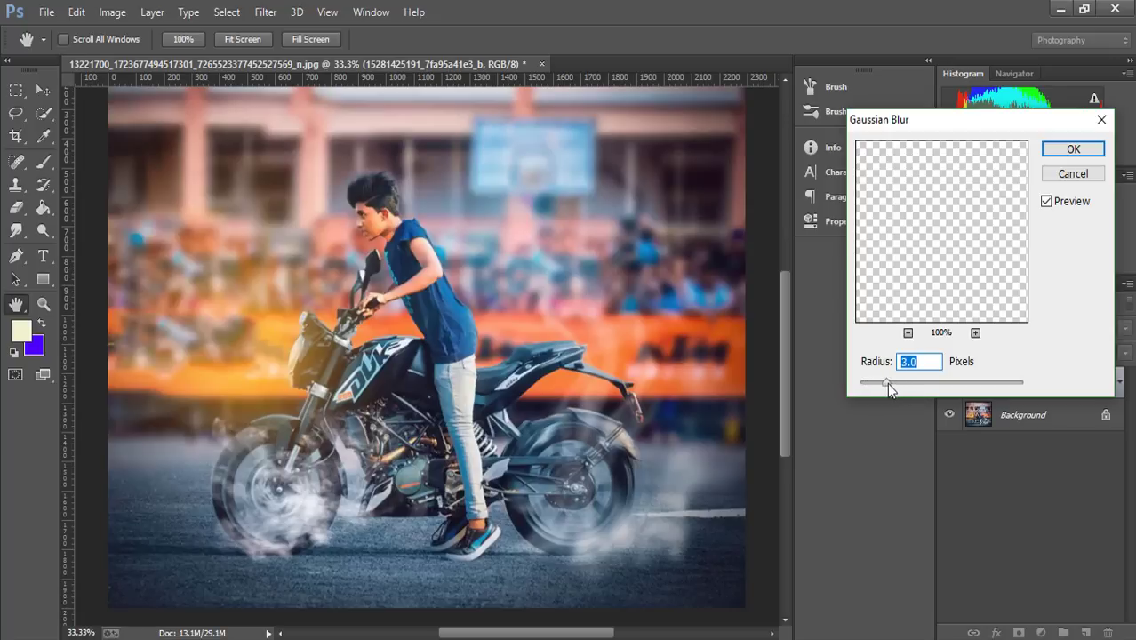
{"action": "left_click_drag", "start_coordinate": [888, 385], "coordinate": [912, 382]}
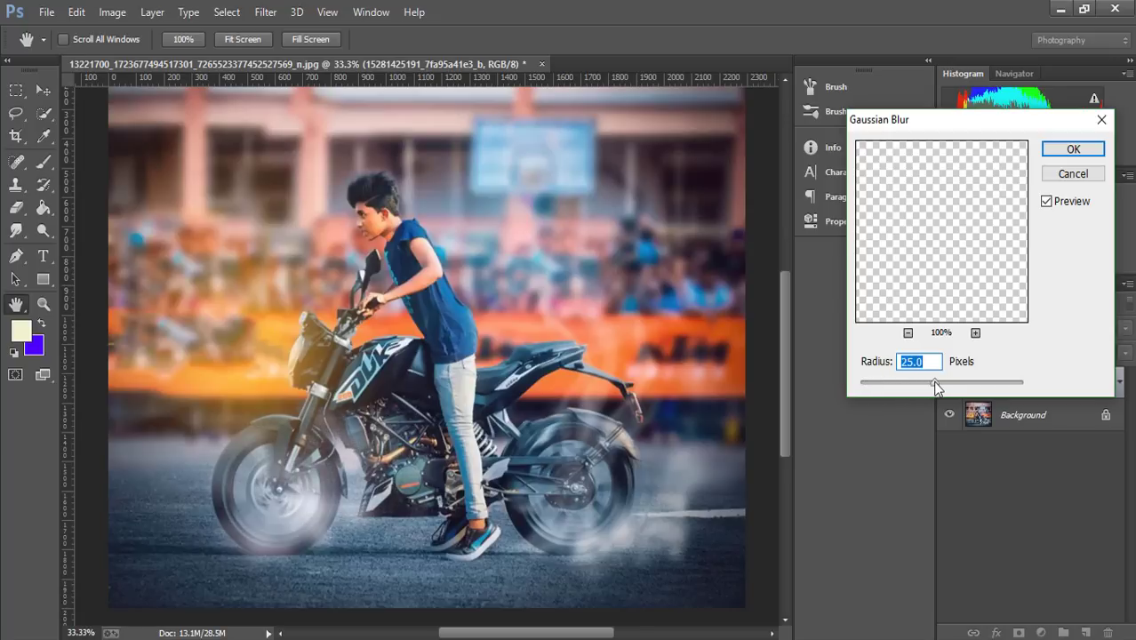
{"action": "left_click", "coordinate": [926, 384]}
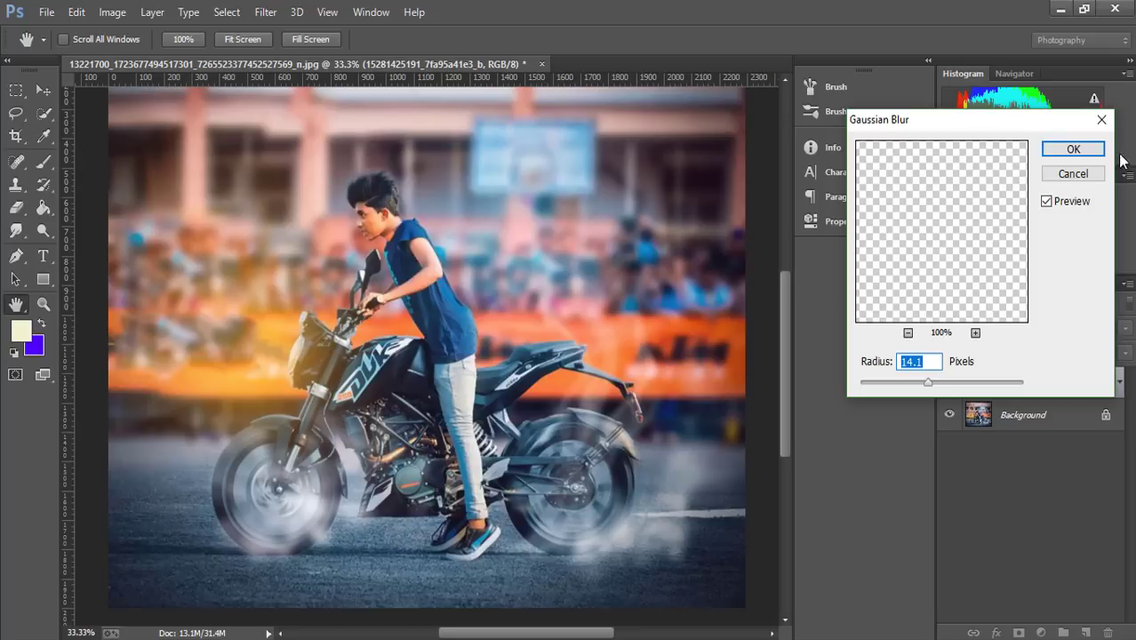
{"action": "left_click", "coordinate": [1070, 150]}
{"action": "left_click_drag", "start_coordinate": [330, 452], "coordinate": [348, 457]}
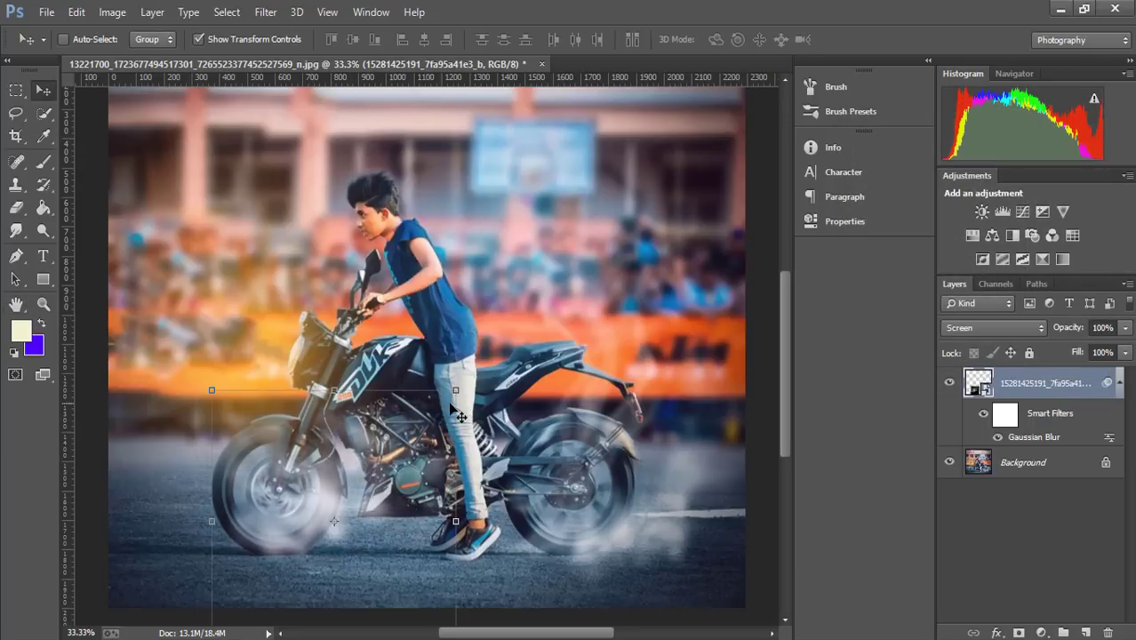
Enlarge the blurred smoke and nudge it around the front wheel and under the engine
{"action": "key", "text": "ctrl+t"}
{"action": "left_click", "coordinate": [591, 268]}
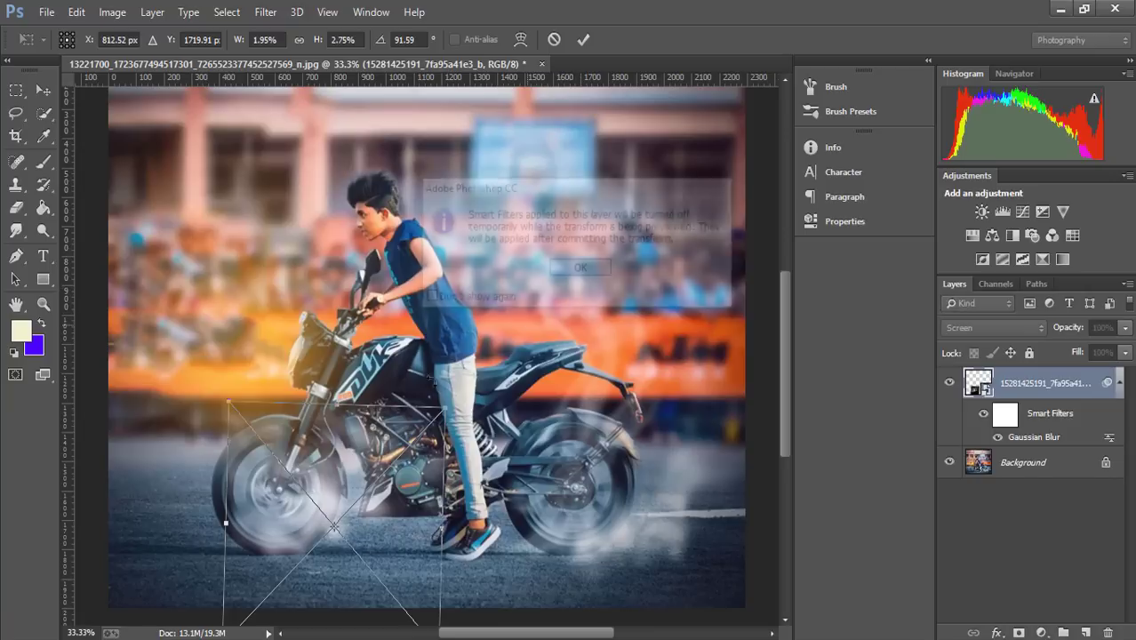
{"action": "left_click_drag", "start_coordinate": [529, 415], "coordinate": [531, 420]}
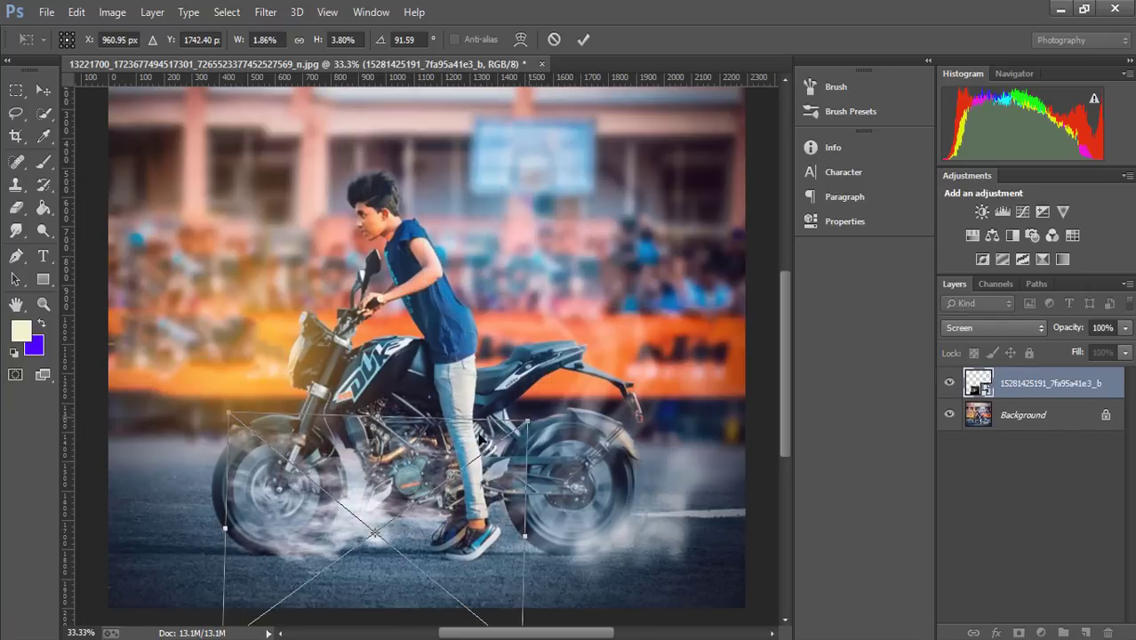
{"action": "left_click_drag", "start_coordinate": [407, 465], "coordinate": [381, 463]}
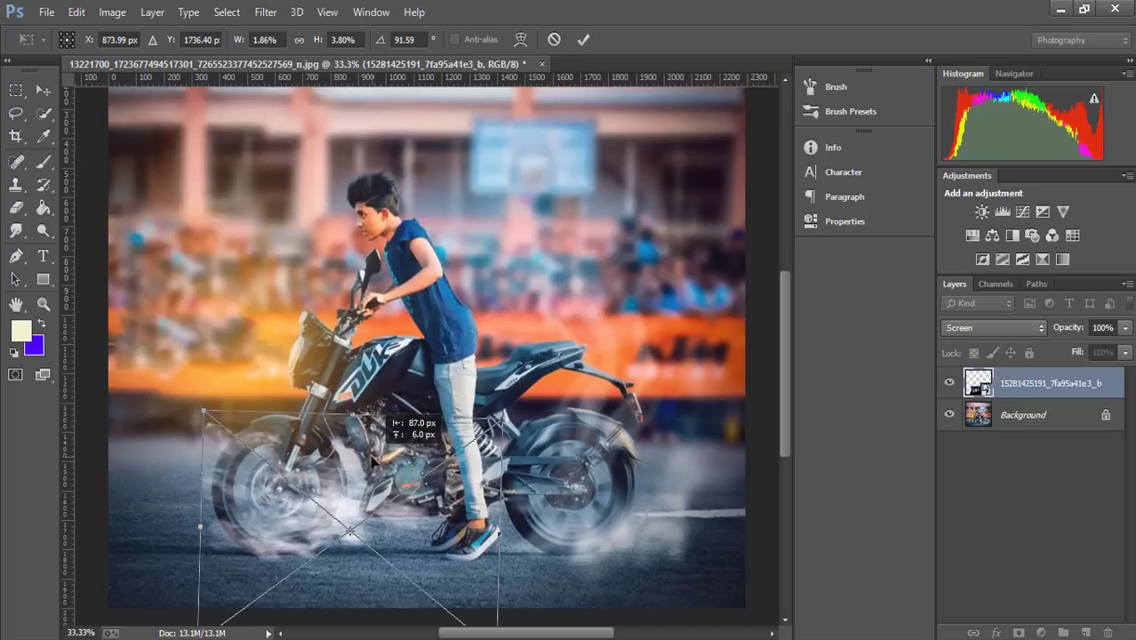
{"action": "left_click", "coordinate": [583, 39]}
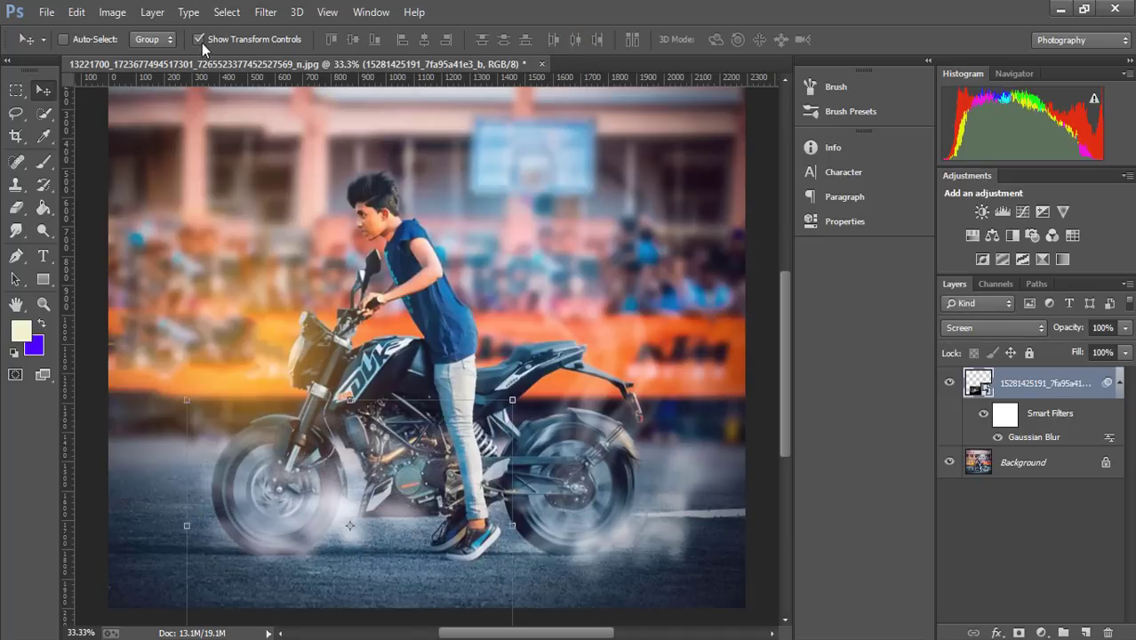
{"action": "left_click", "coordinate": [200, 41]}
{"action": "key", "text": "ctrl+minus"}
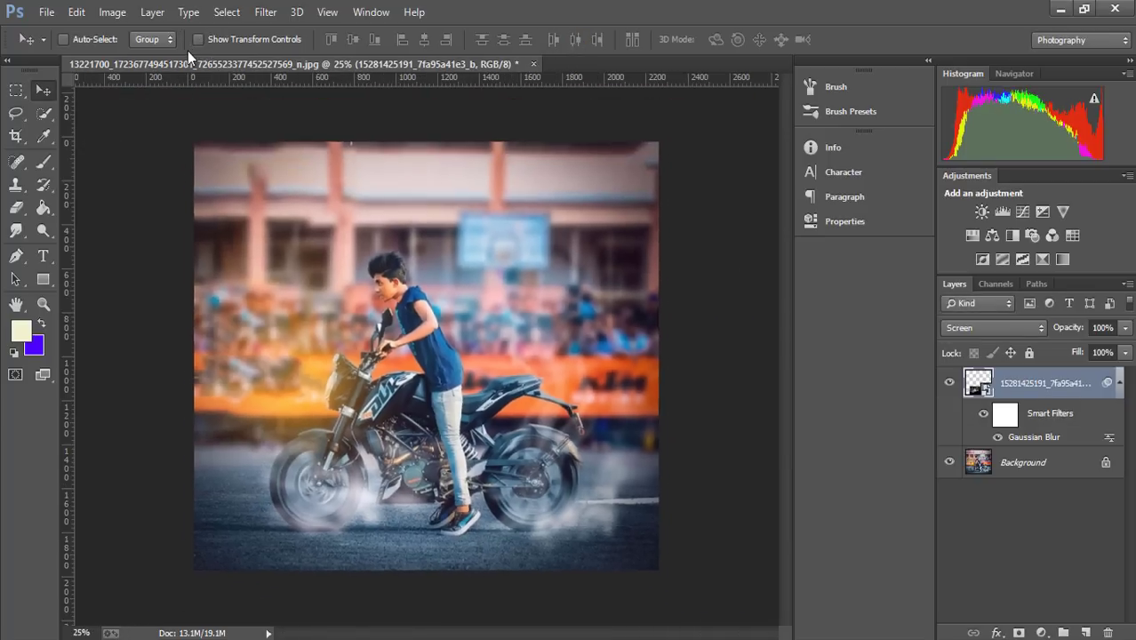
{"action": "key", "text": "ctrl+minus"}
{"action": "key", "text": "ctrl+minus"}
{"action": "key", "text": "ctrl+plus"}
{"action": "key", "text": "ctrl+plus"}
{"action": "key", "text": "ctrl+plus"}
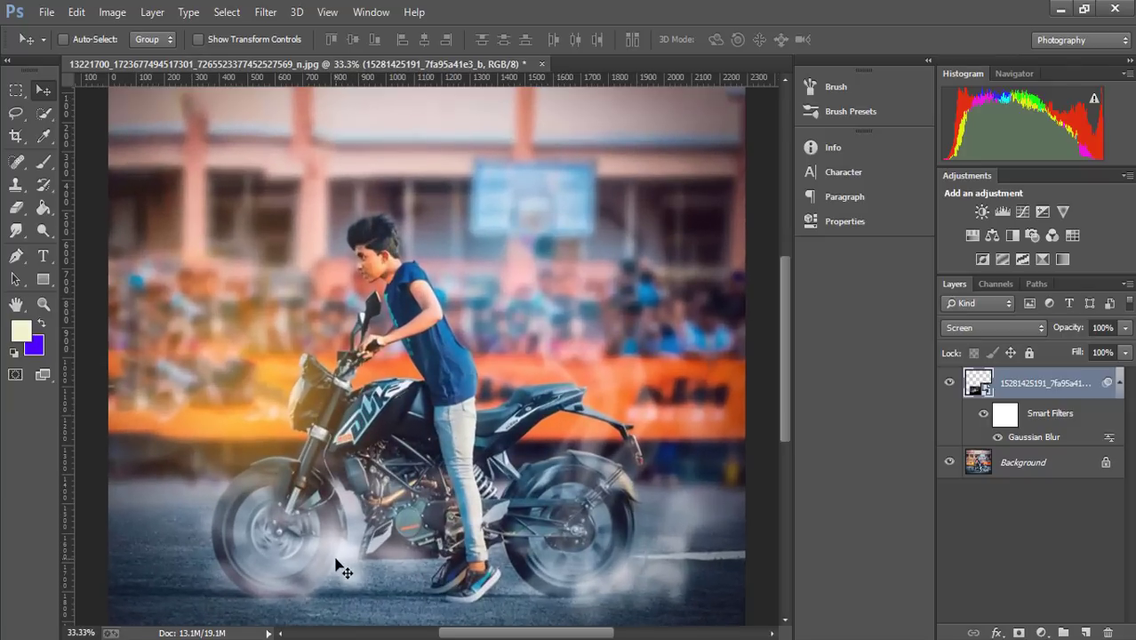
{"action": "left_click_drag", "start_coordinate": [335, 566], "coordinate": [345, 564]}
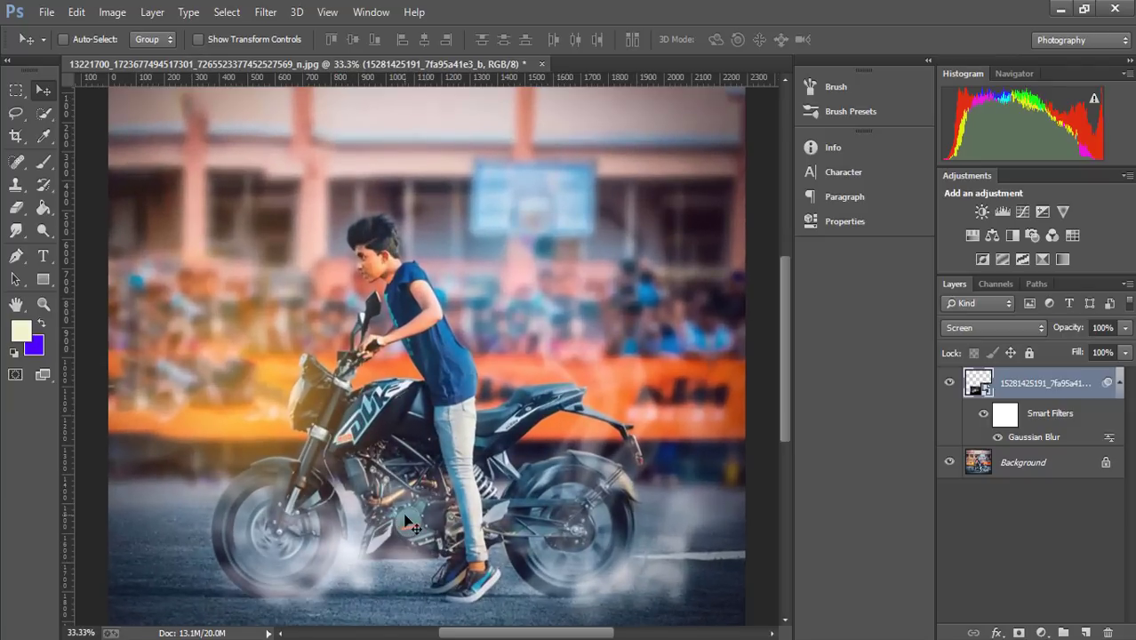
{"action": "key", "text": "ctrl+minus"}
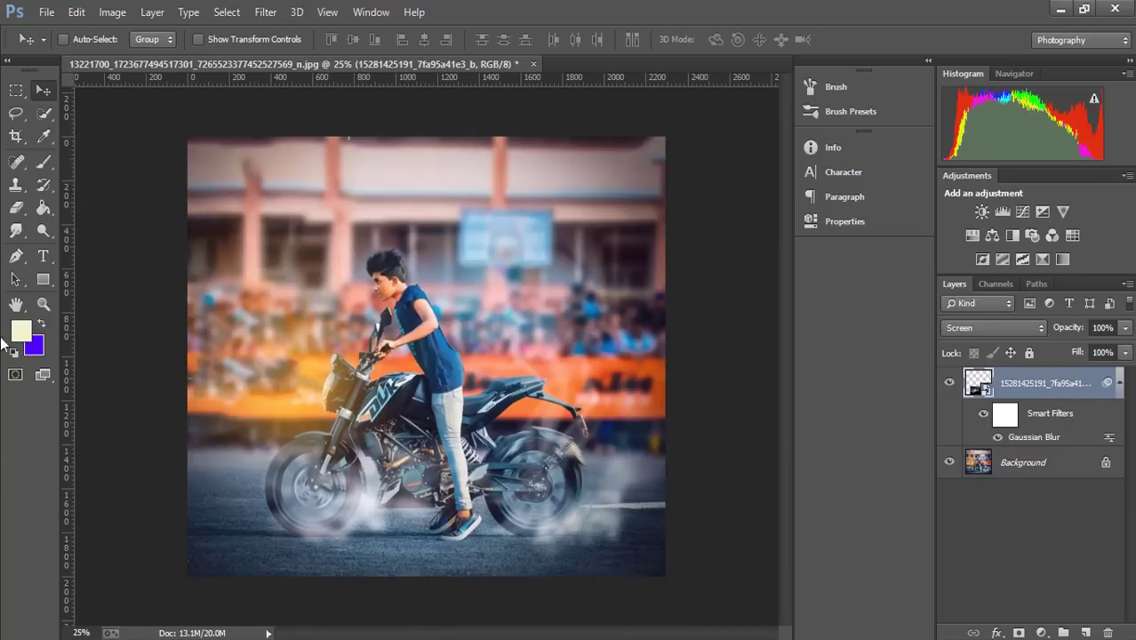
Rasterize and erase stray smoke below the engine, then flatten to one Background layer
{"action": "left_click", "coordinate": [16, 207]}
{"action": "left_click", "coordinate": [432, 522]}
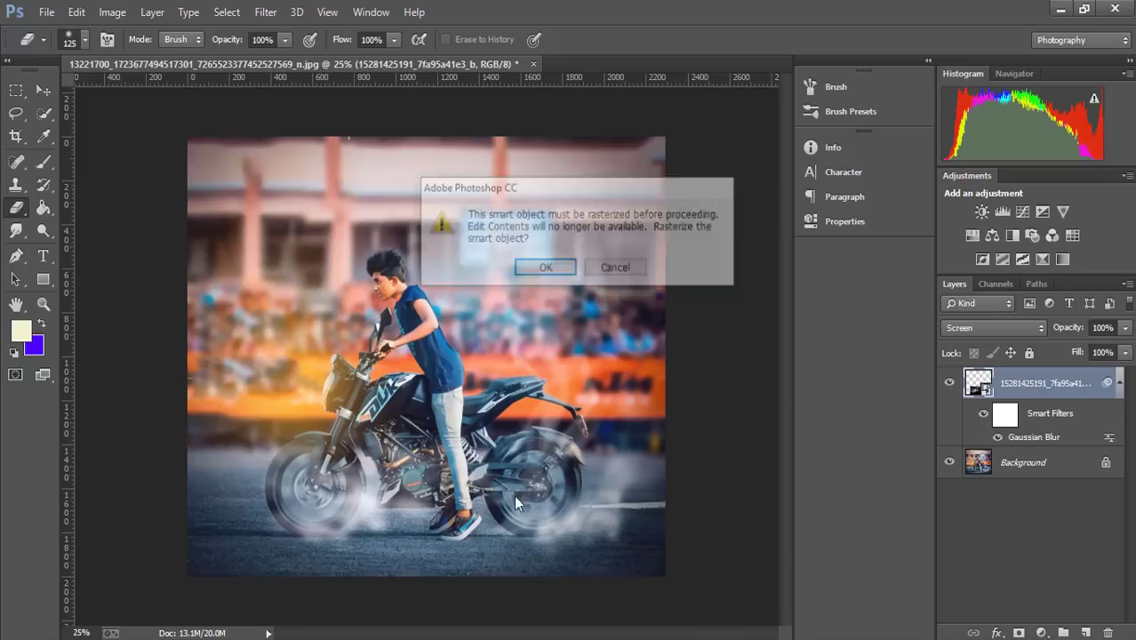
{"action": "left_click", "coordinate": [536, 267]}
{"action": "mouse_move", "coordinate": [393, 497]}
{"action": "left_mouse_down"}
{"action": "mouse_move", "coordinate": [384, 530]}
{"action": "mouse_move", "coordinate": [364, 502]}
{"action": "mouse_move", "coordinate": [357, 508]}
{"action": "mouse_move", "coordinate": [351, 525]}
{"action": "mouse_move", "coordinate": [377, 528]}
{"action": "mouse_move", "coordinate": [351, 539]}
{"action": "mouse_move", "coordinate": [393, 531]}
{"action": "left_mouse_up"}
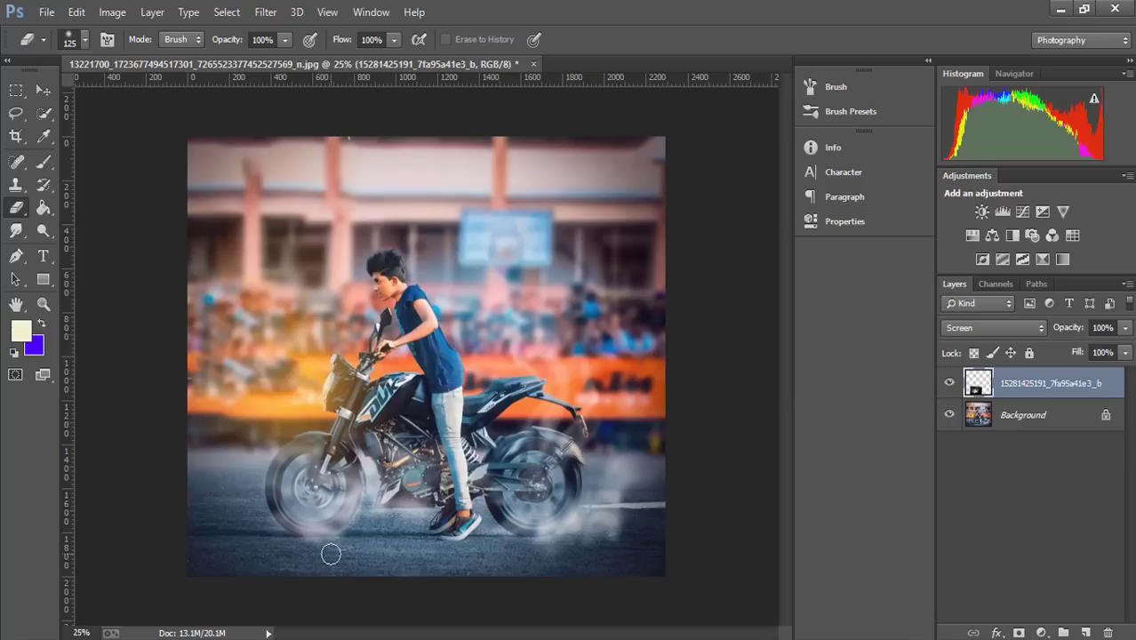
{"action": "right_click", "coordinate": [1036, 392]}
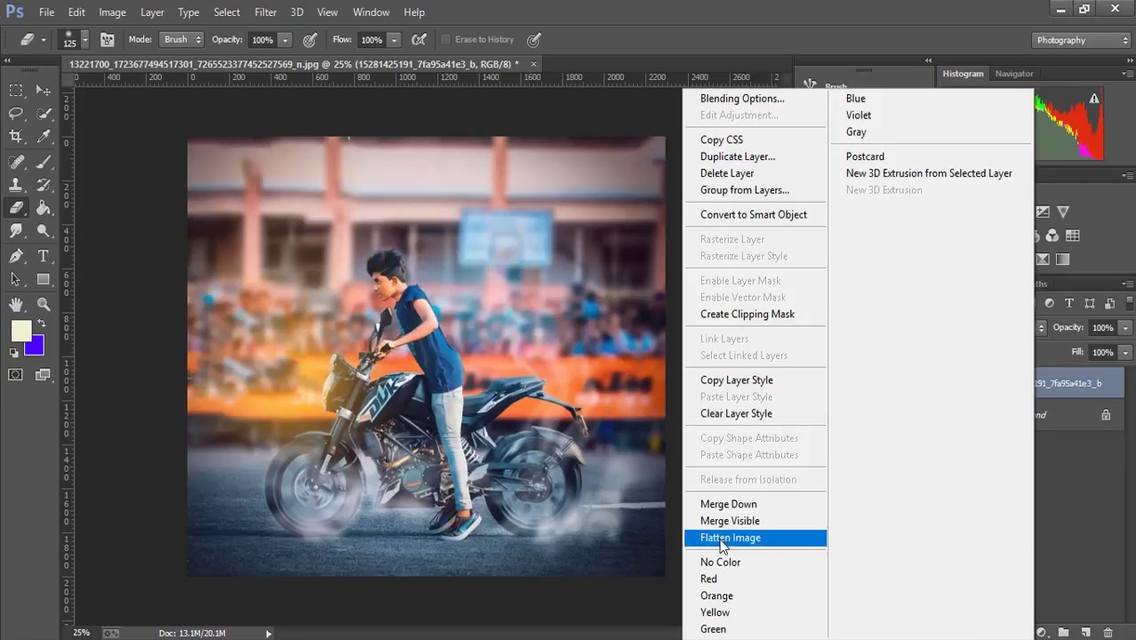
{"action": "left_click", "coordinate": [713, 533]}
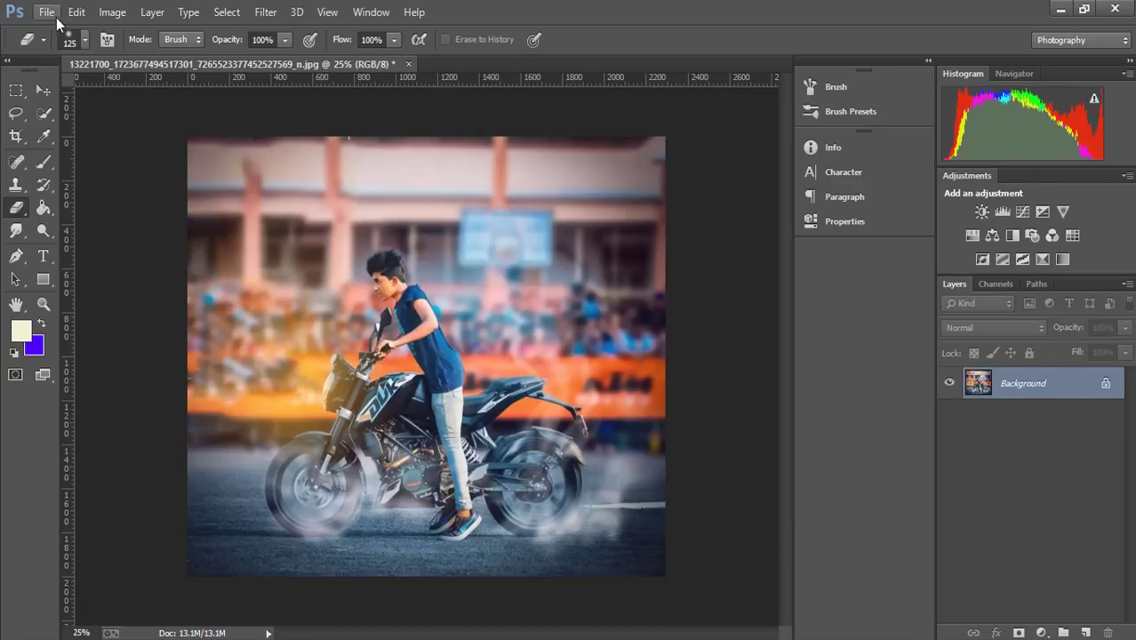